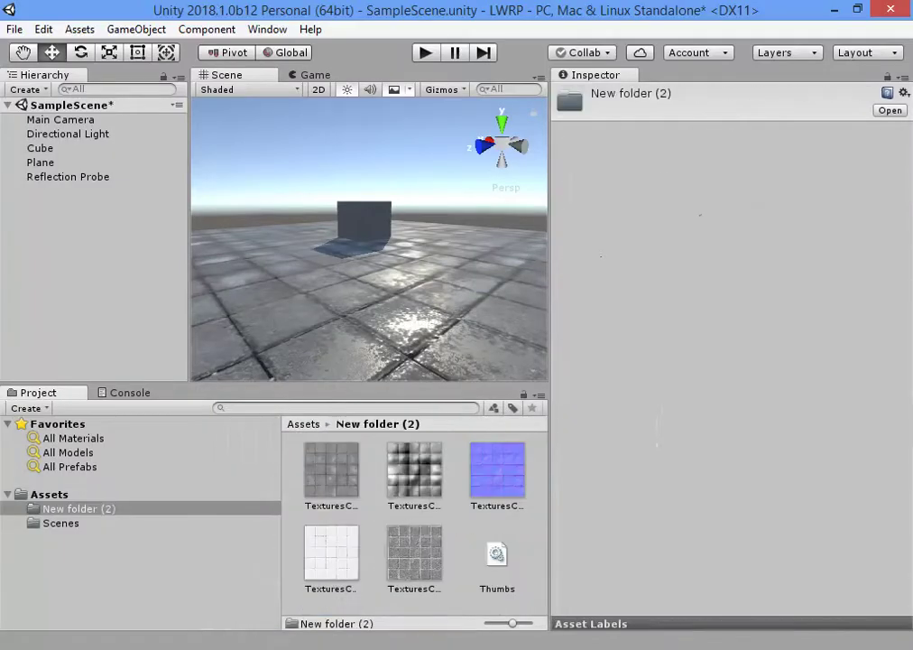
Delete the Thumbs file from New folder (2) and show the folder contents as a list.
{"action": "left_click", "coordinate": [497, 555]}
{"action": "key", "text": "Delete"}
{"action": "left_click", "coordinate": [40, 162]}
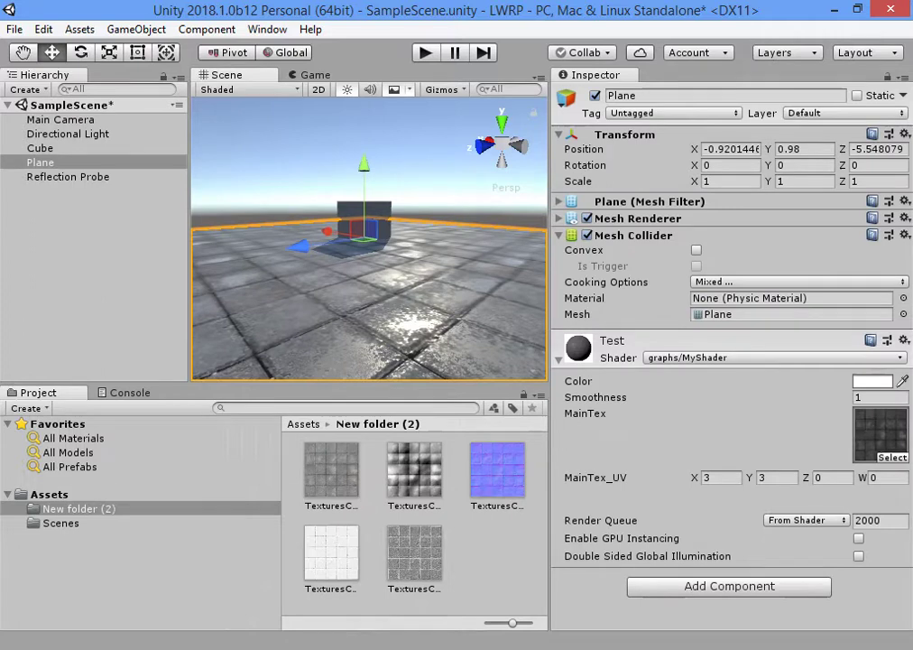
{"action": "left_click_drag", "start_coordinate": [512, 622], "coordinate": [488, 623]}
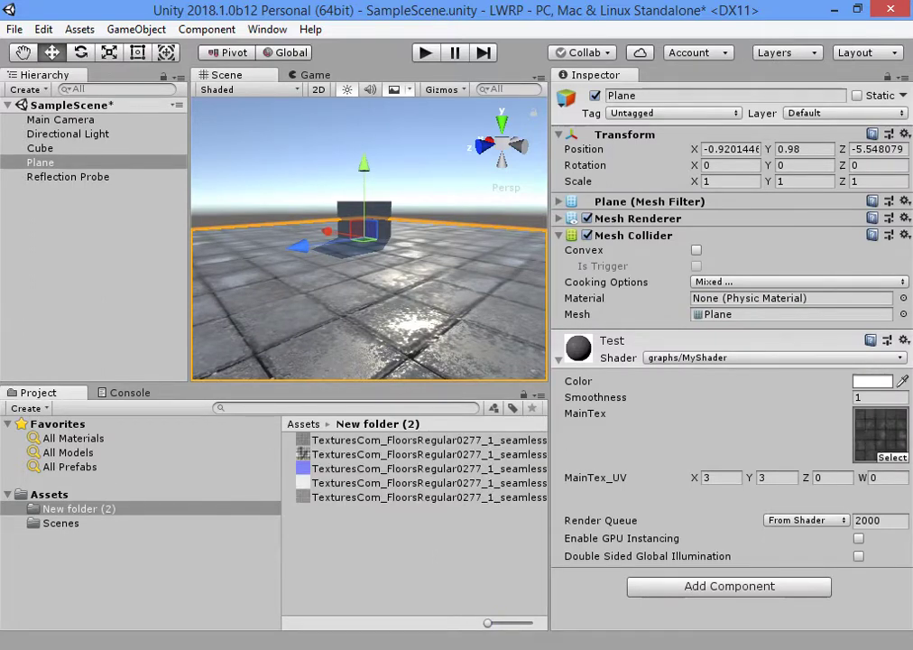
Browse Assets, New folder (2) and Scenes, switching between thumbnail and list views.
{"action": "left_click", "coordinate": [49, 493]}
{"action": "left_click", "coordinate": [79, 508]}
{"action": "left_click", "coordinate": [61, 523]}
{"action": "left_click", "coordinate": [79, 508]}
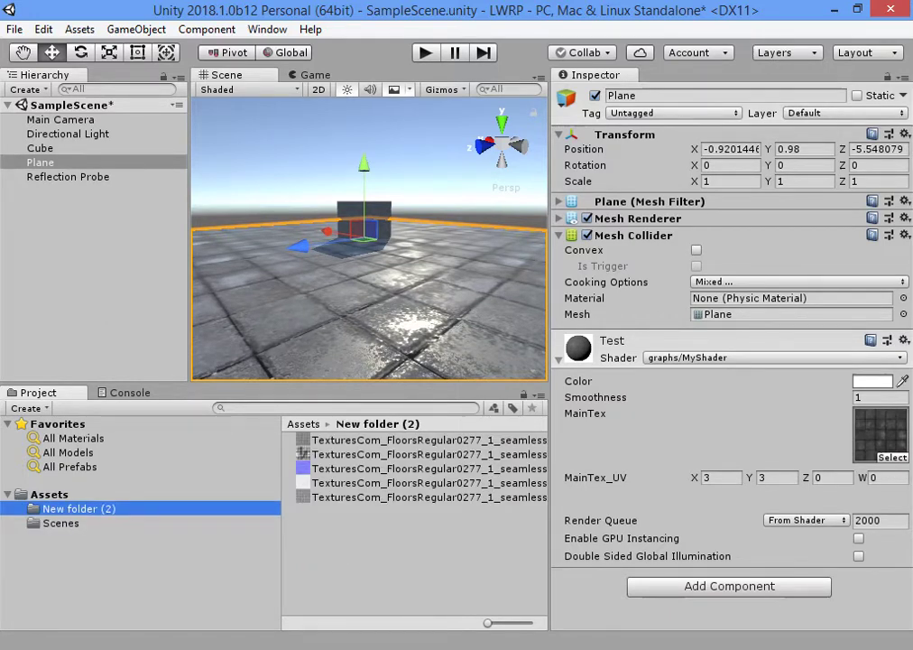
{"action": "mouse_move", "coordinate": [487, 623]}
{"action": "left_mouse_down"}
{"action": "mouse_move", "coordinate": [539, 623]}
{"action": "mouse_move", "coordinate": [487, 623]}
{"action": "left_mouse_up"}
{"action": "left_click", "coordinate": [415, 569]}
Select the Plane, then select MyShader in Assets to view its shader settings.
{"action": "left_click", "coordinate": [40, 162]}
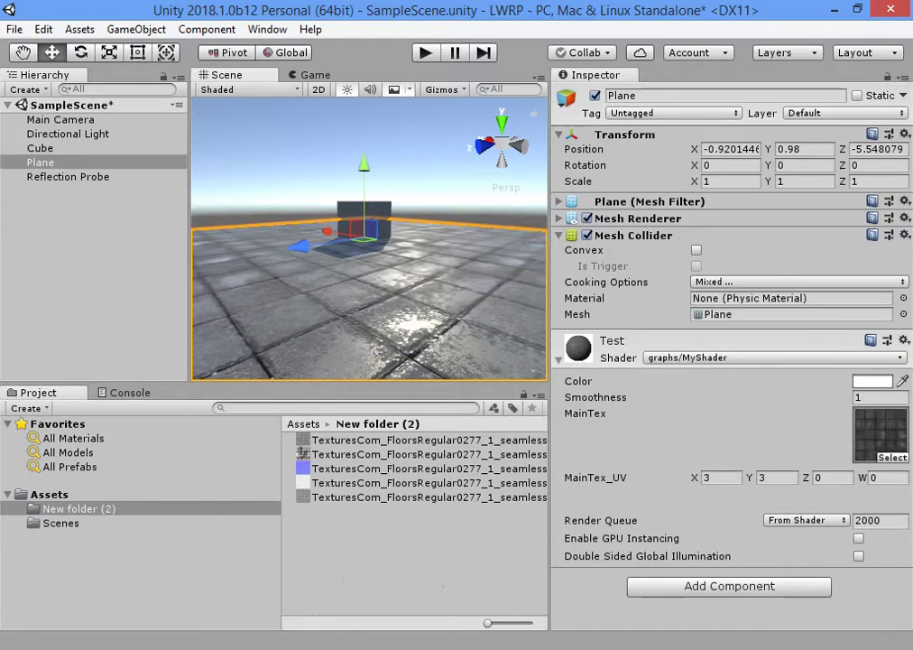
{"action": "left_click", "coordinate": [49, 493]}
{"action": "left_click", "coordinate": [337, 468]}
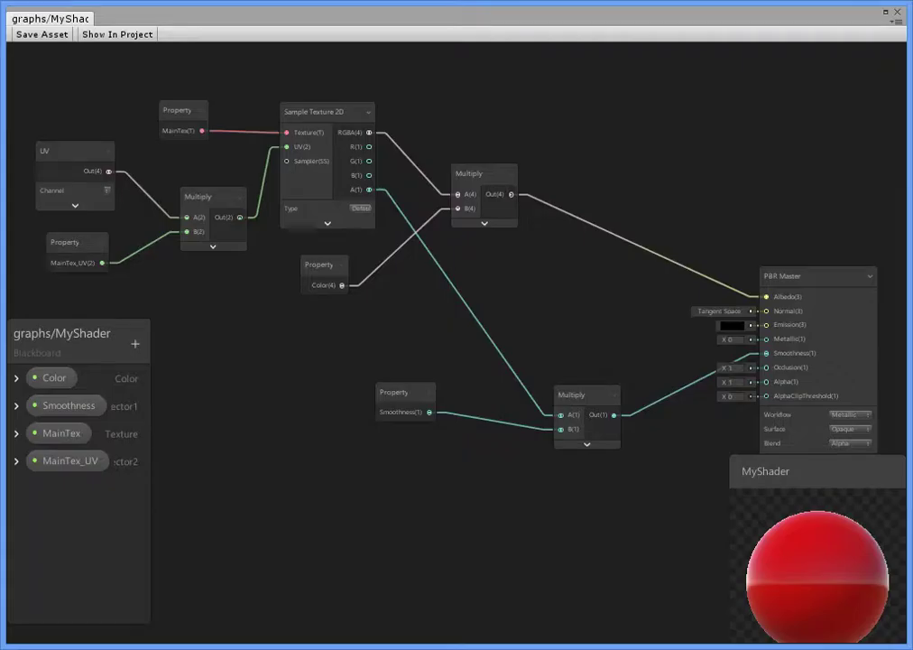
Marquee-select the Smoothness property and its Multiply node and move them left.
{"action": "scroll", "coordinate": [541, 361], "scroll_direction": "up", "scroll_amount": 3}
{"action": "scroll", "coordinate": [541, 361], "scroll_direction": "down", "scroll_amount": 5}
{"action": "scroll", "coordinate": [542, 361], "scroll_direction": "up", "scroll_amount": 5}
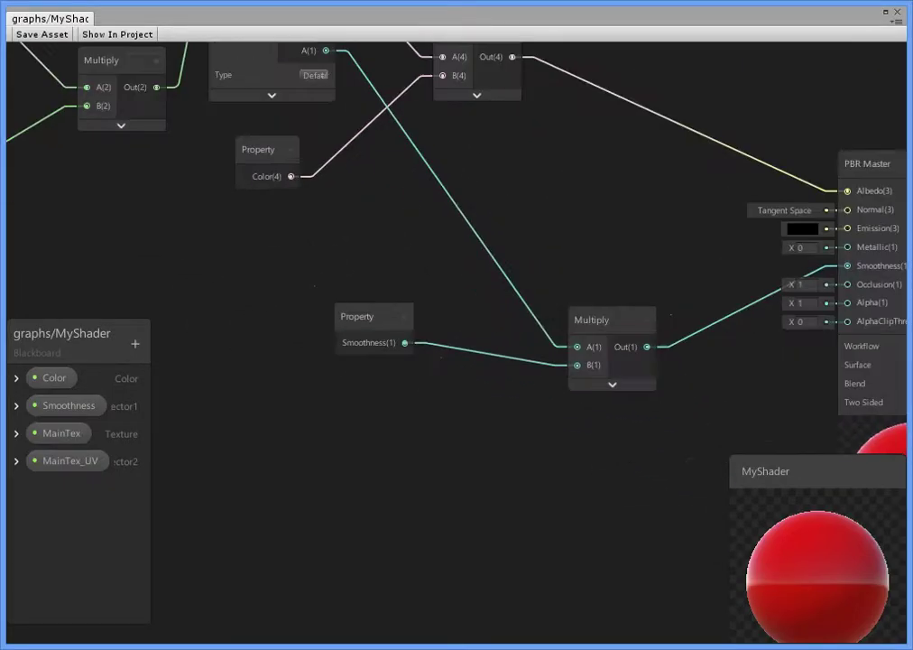
{"action": "scroll", "coordinate": [537, 399], "scroll_direction": "down", "scroll_amount": 2}
{"action": "left_click_drag", "start_coordinate": [641, 402], "coordinate": [433, 348]}
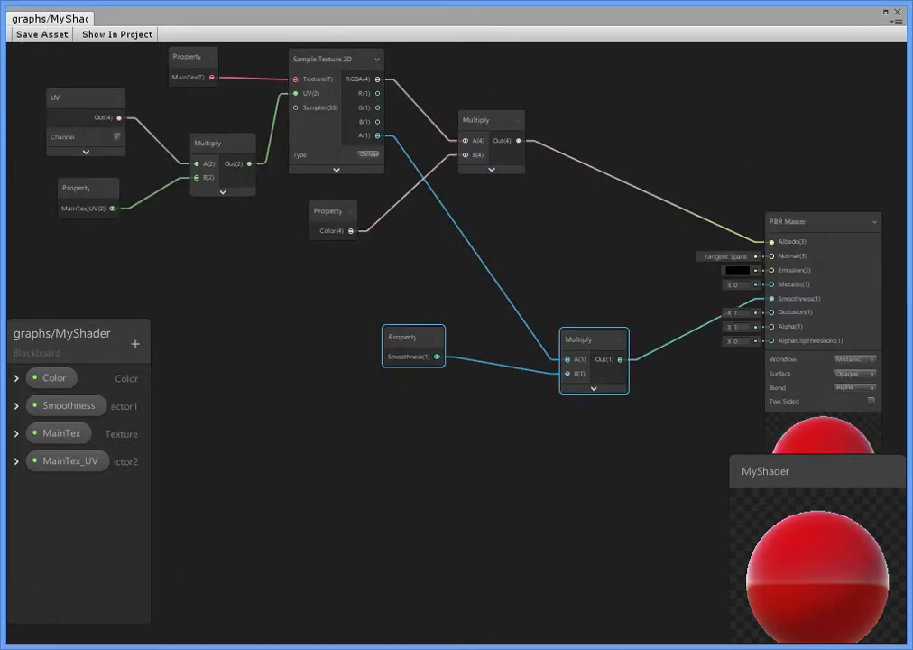
{"action": "left_click_drag", "start_coordinate": [586, 339], "coordinate": [602, 359]}
{"action": "left_click_drag", "start_coordinate": [415, 355], "coordinate": [501, 374]}
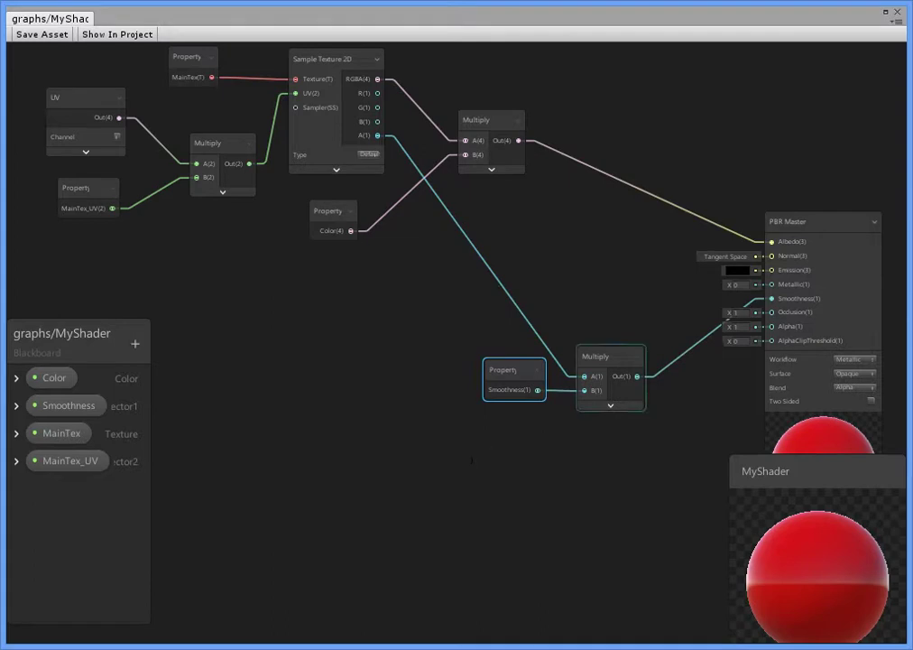
{"action": "left_click_drag", "start_coordinate": [469, 298], "coordinate": [506, 289]}
{"action": "left_click", "coordinate": [361, 424]}
{"action": "scroll", "coordinate": [541, 379], "scroll_direction": "up", "scroll_amount": 3}
{"action": "middle_click_drag", "start_coordinate": [55, 320], "coordinate": [306, 316]}
Add a Sample Texture 2D node through the node search for 'text'.
{"action": "right_click", "coordinate": [306, 316]}
{"action": "left_click", "coordinate": [356, 326]}
{"action": "type", "text": "text"}
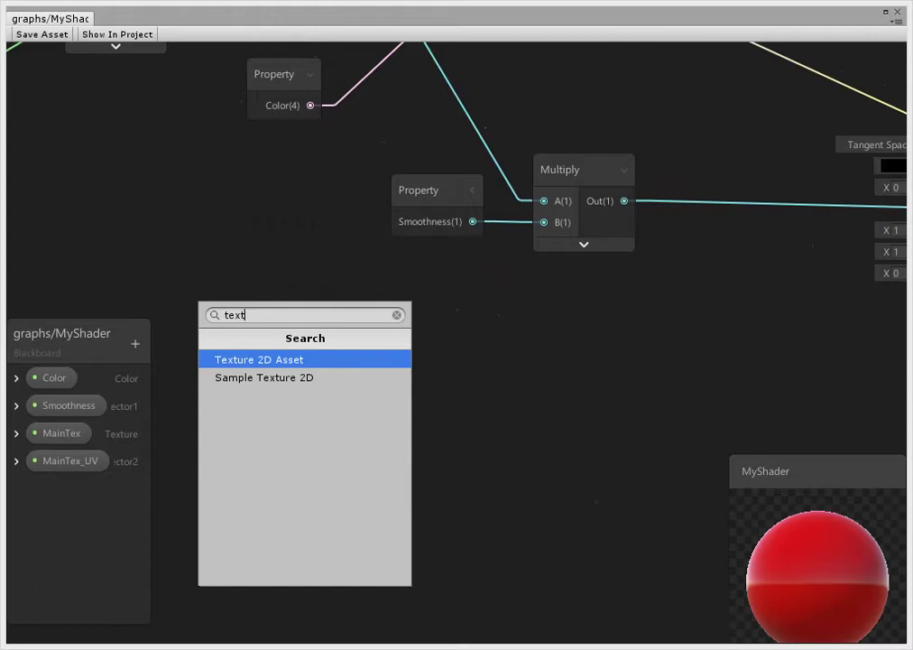
{"action": "key", "text": "Down"}
{"action": "key", "text": "Return"}
Add a Texture 2D Asset node to the left of the sampler.
{"action": "middle_click_drag", "start_coordinate": [452, 271], "coordinate": [806, 256]}
{"action": "middle_click_drag", "start_coordinate": [189, 249], "coordinate": [207, 246]}
{"action": "right_click", "coordinate": [208, 247]}
{"action": "left_click", "coordinate": [271, 257]}
{"action": "type", "text": "text"}
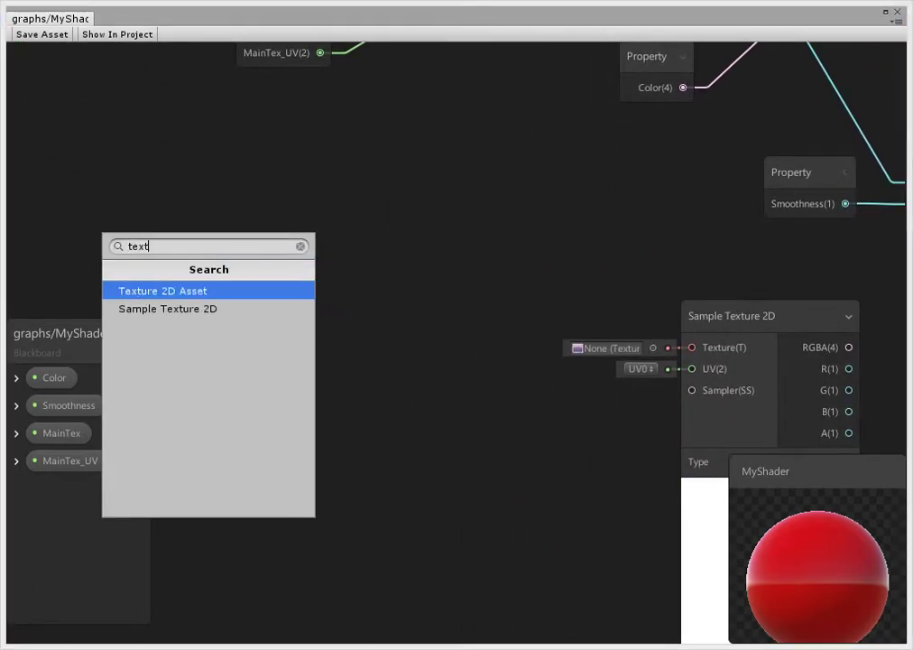
{"action": "key", "text": "Down"}
{"action": "key", "text": "Up"}
{"action": "key", "text": "Return"}
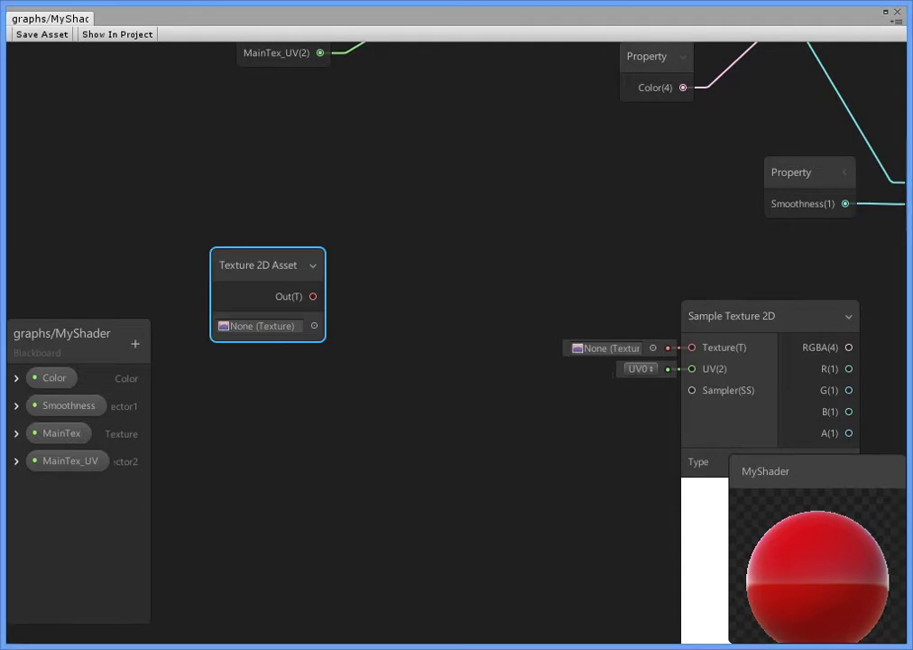
Convert the Texture 2D Asset to a NormalMap property feeding the sampler's Texture input.
{"action": "right_click", "coordinate": [261, 264]}
{"action": "left_click", "coordinate": [336, 440]}
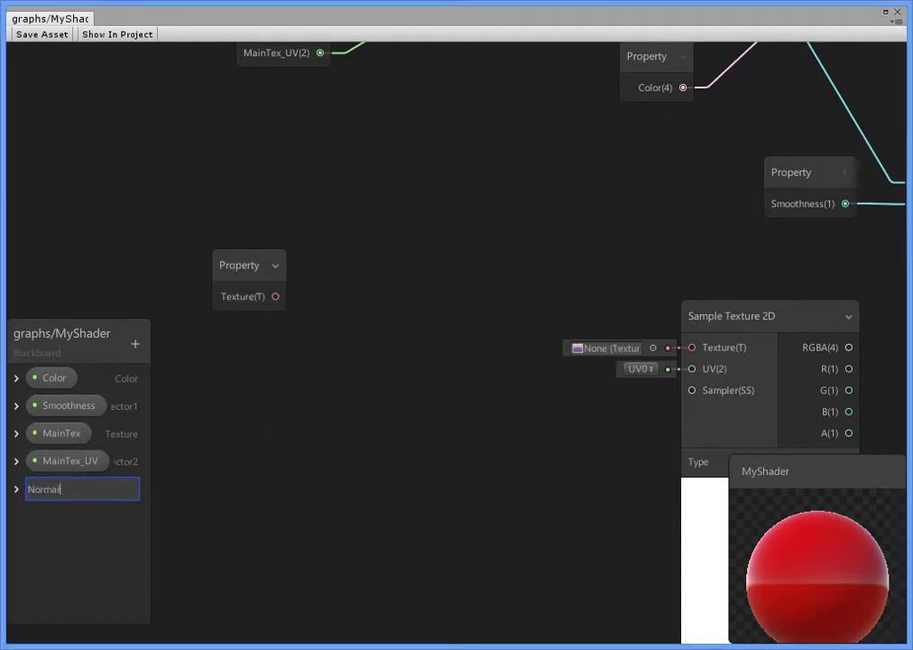
{"action": "key", "text": "Return"}
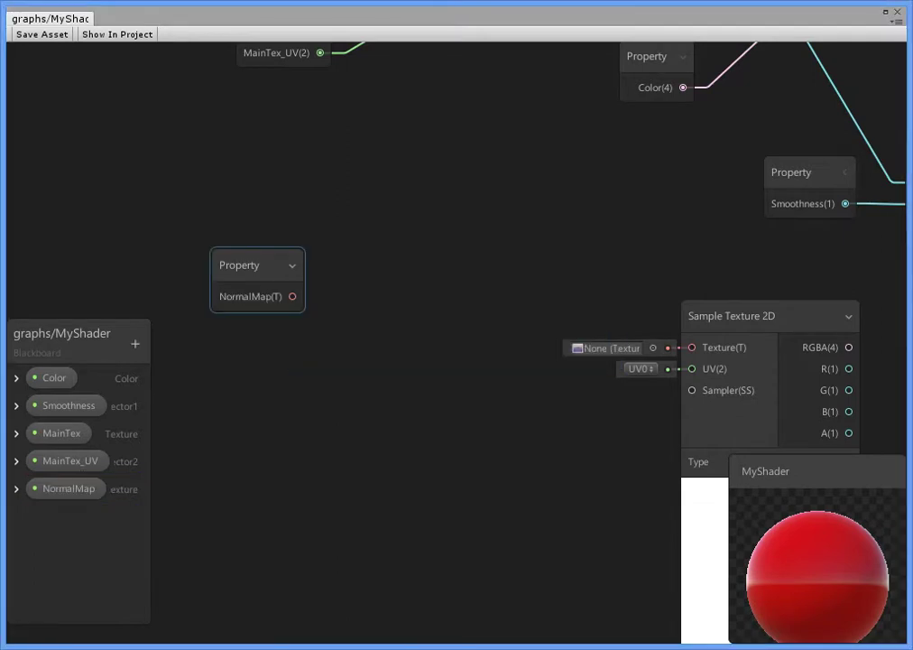
{"action": "left_click_drag", "start_coordinate": [242, 265], "coordinate": [272, 262]}
{"action": "left_click_drag", "start_coordinate": [326, 292], "coordinate": [692, 348]}
Wire the sampler's RGBA output into the PBR Master node and place NormalMap beside the sampler.
{"action": "middle_click_drag", "start_coordinate": [631, 406], "coordinate": [192, 420]}
{"action": "middle_click_drag", "start_coordinate": [409, 360], "coordinate": [291, 400]}
{"action": "left_click_drag", "start_coordinate": [292, 400], "coordinate": [767, 179]}
{"action": "middle_click_drag", "start_coordinate": [767, 180], "coordinate": [815, 118]}
{"action": "left_click_drag", "start_coordinate": [37, 301], "coordinate": [491, 277]}
{"action": "middle_click_drag", "start_coordinate": [491, 277], "coordinate": [372, 241]}
Check the NormalMap entry in the property list, keeping its name.
{"action": "left_click", "coordinate": [68, 488]}
{"action": "double_click", "coordinate": [68, 489]}
{"action": "right_click", "coordinate": [61, 491]}
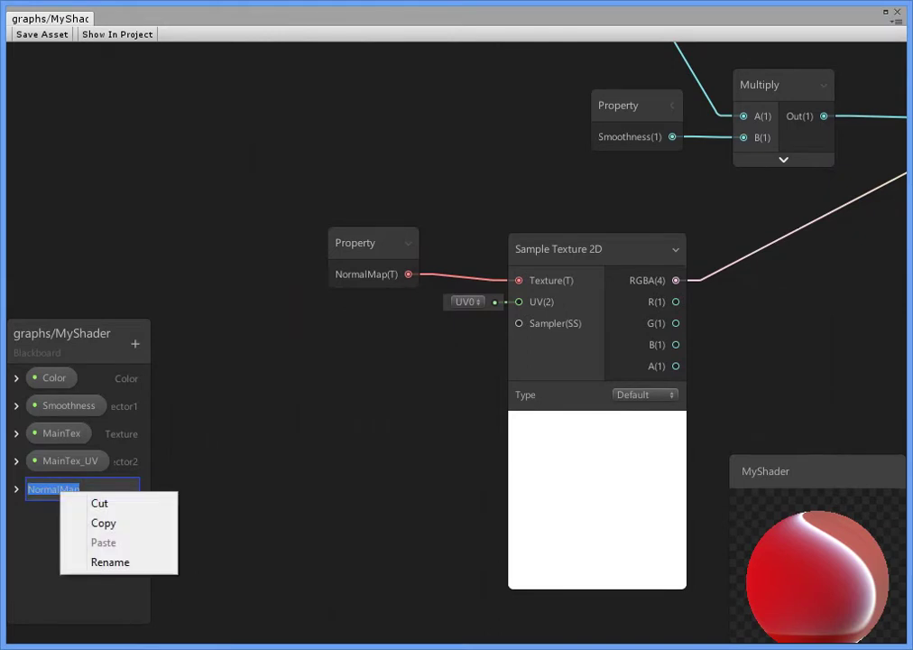
{"action": "left_click", "coordinate": [336, 233]}
Set the Sample Texture 2D node's Type to Normal and collapse its preview.
{"action": "middle_click_drag", "start_coordinate": [596, 424], "coordinate": [416, 390]}
{"action": "left_click", "coordinate": [416, 401]}
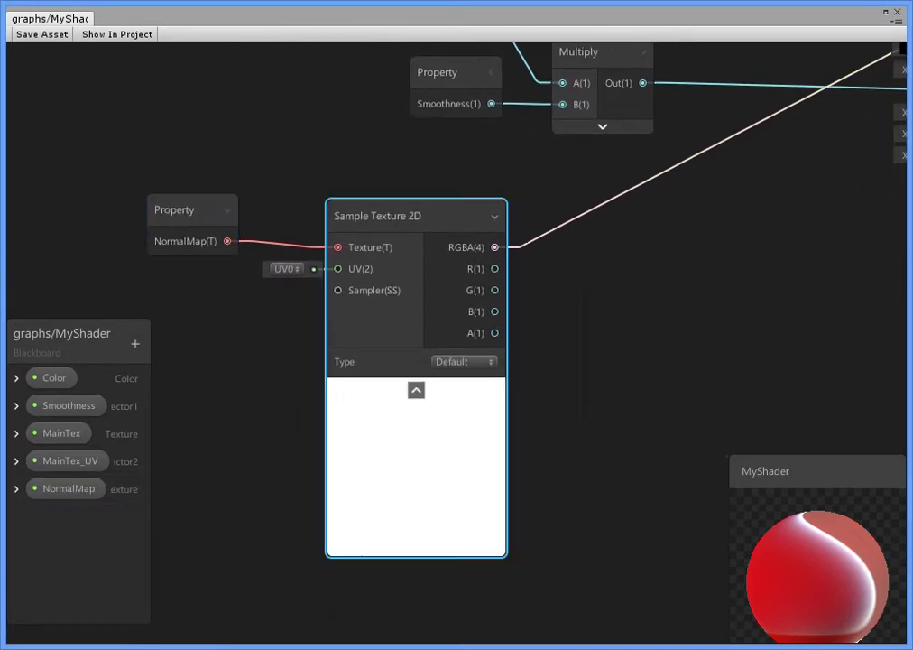
{"action": "left_click", "coordinate": [464, 361]}
{"action": "left_click", "coordinate": [475, 402]}
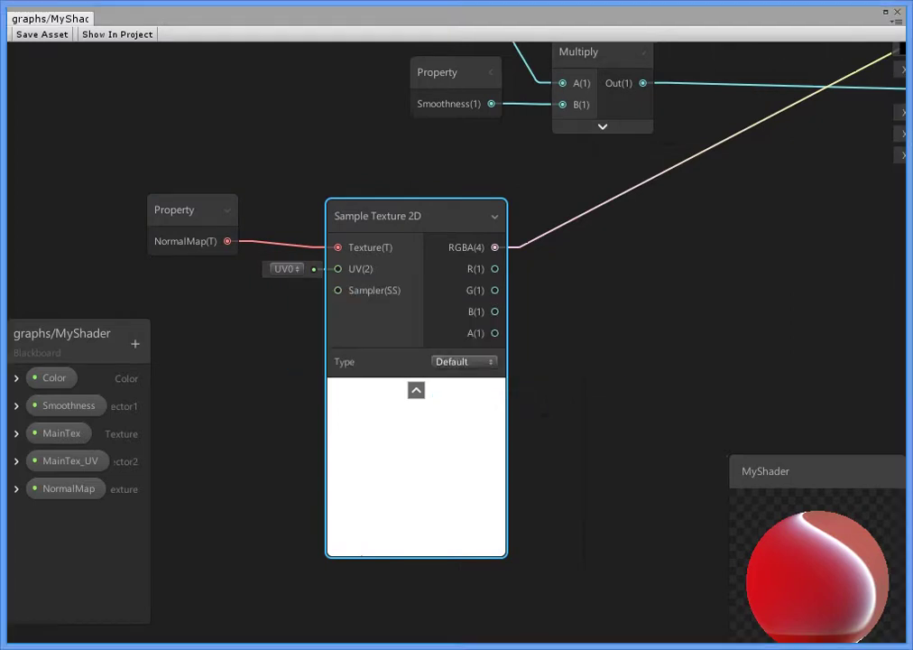
{"action": "left_click", "coordinate": [416, 389]}
{"action": "middle_click_drag", "start_coordinate": [416, 390], "coordinate": [308, 381]}
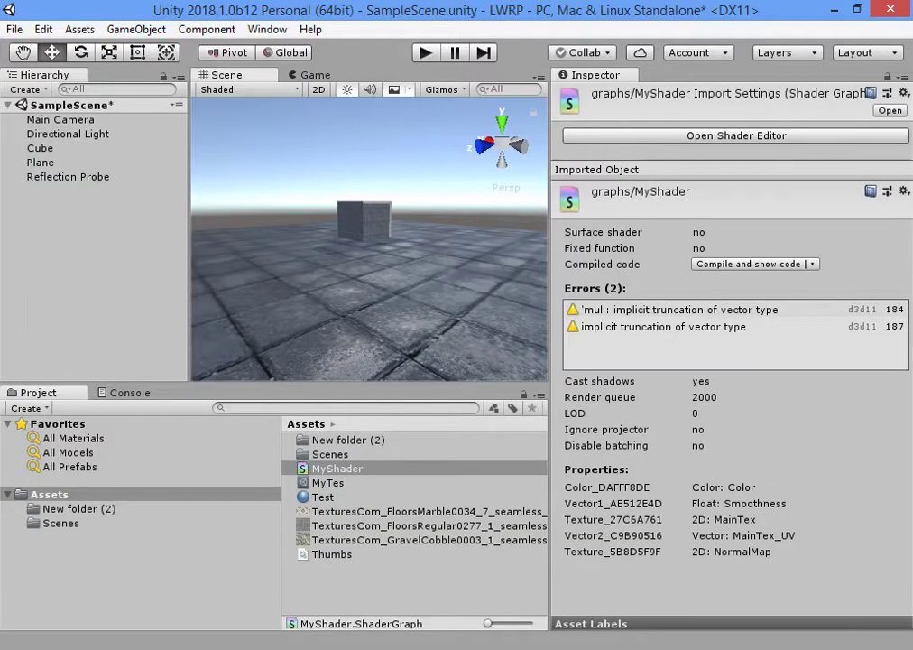
Assign the blue NRM floor texture to the Plane's Test material NormalMap slot.
{"action": "left_click", "coordinate": [40, 163]}
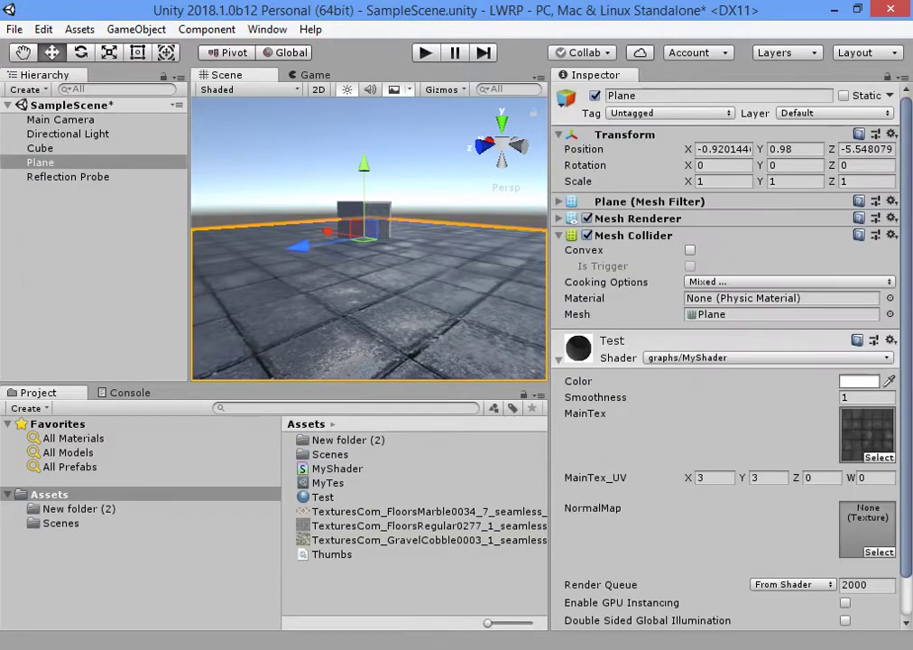
{"action": "left_click", "coordinate": [60, 523]}
{"action": "left_click", "coordinate": [78, 509]}
{"action": "left_click_drag", "start_coordinate": [361, 468], "coordinate": [867, 528]}
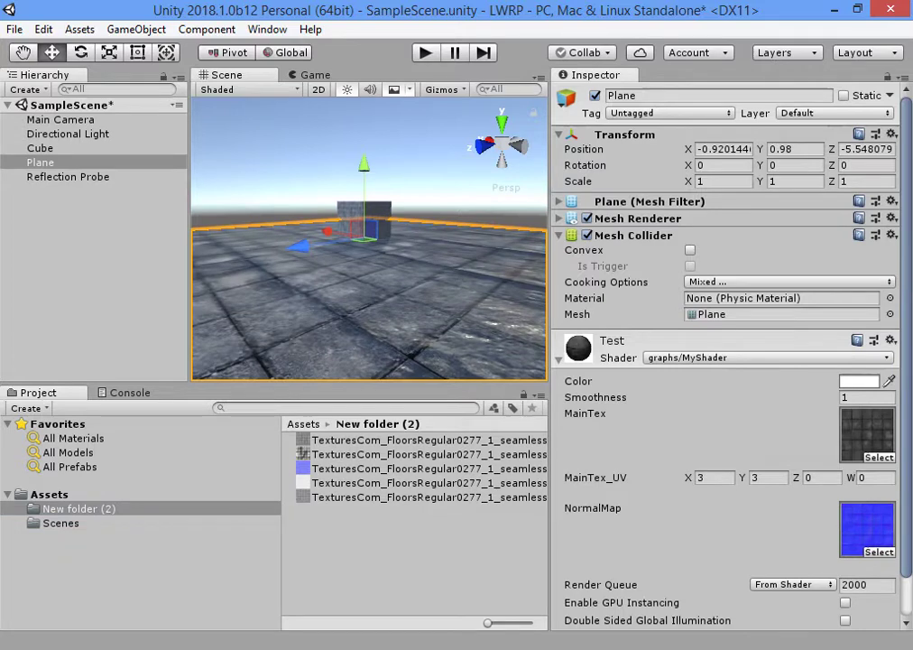
Set the NRM texture's Texture Type to Normal map and apply the import settings.
{"action": "left_click", "coordinate": [429, 468]}
{"action": "left_click", "coordinate": [799, 139]}
{"action": "left_click", "coordinate": [726, 179]}
{"action": "left_click", "coordinate": [889, 393]}
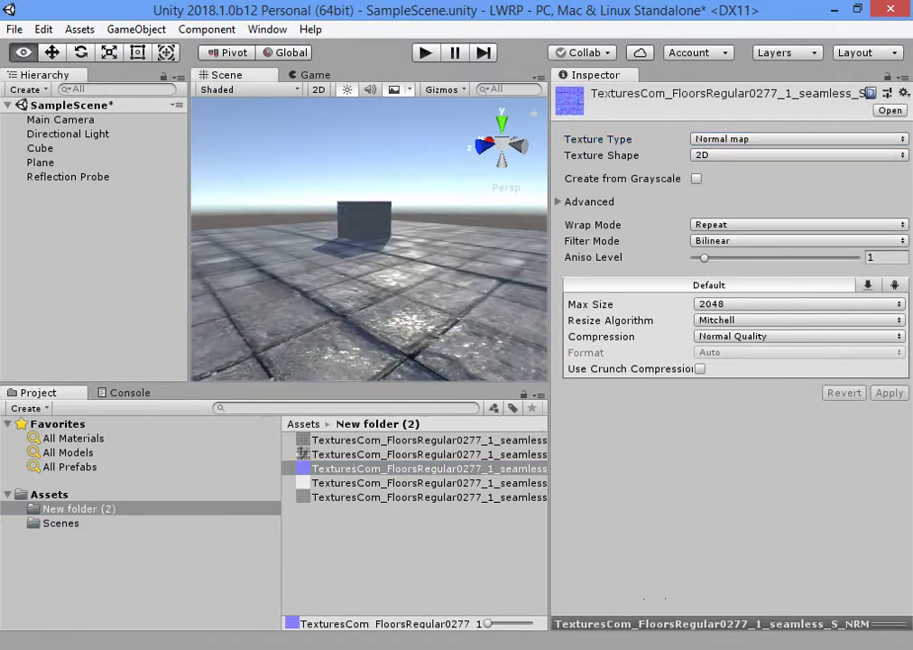
{"action": "left_click_drag", "start_coordinate": [361, 271], "coordinate": [401, 199], "text": "alt"}
{"action": "left_click", "coordinate": [61, 522]}
{"action": "left_click", "coordinate": [49, 494]}
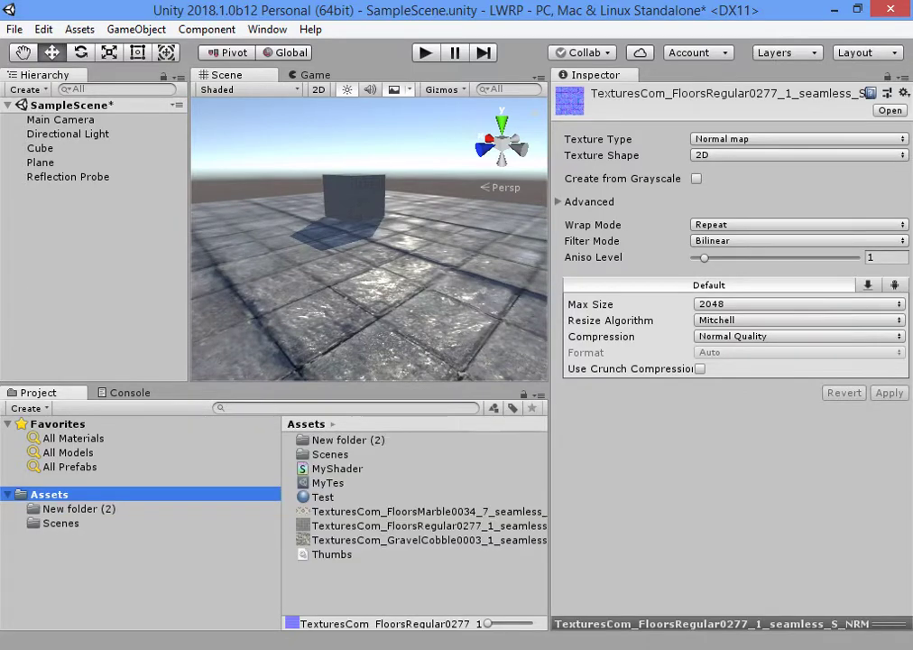
Route MainTex's UV0 × MainTex_UV Multiply output into the NormalMap sampler's UV input.
{"action": "double_click", "coordinate": [335, 469]}
{"action": "scroll", "coordinate": [379, 297], "scroll_direction": "up", "scroll_amount": 5}
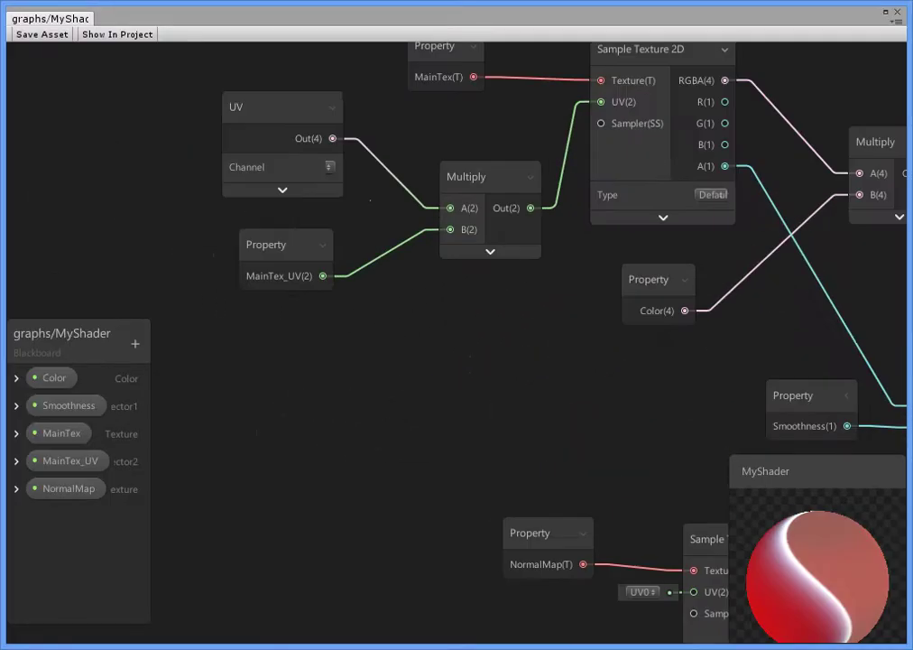
{"action": "middle_click_drag", "start_coordinate": [379, 298], "coordinate": [415, 349]}
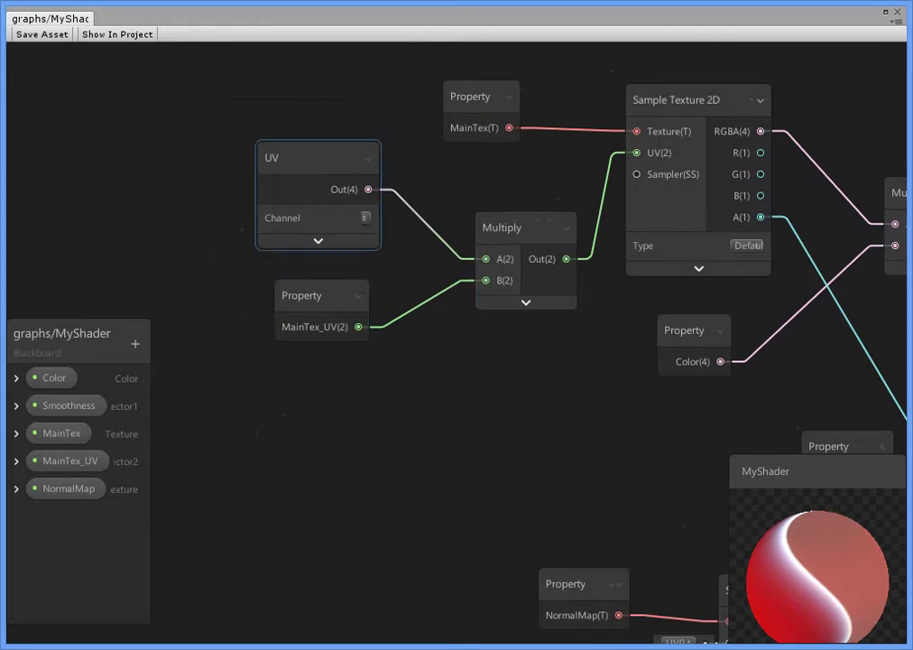
{"action": "left_click_drag", "start_coordinate": [688, 475], "coordinate": [639, 422]}
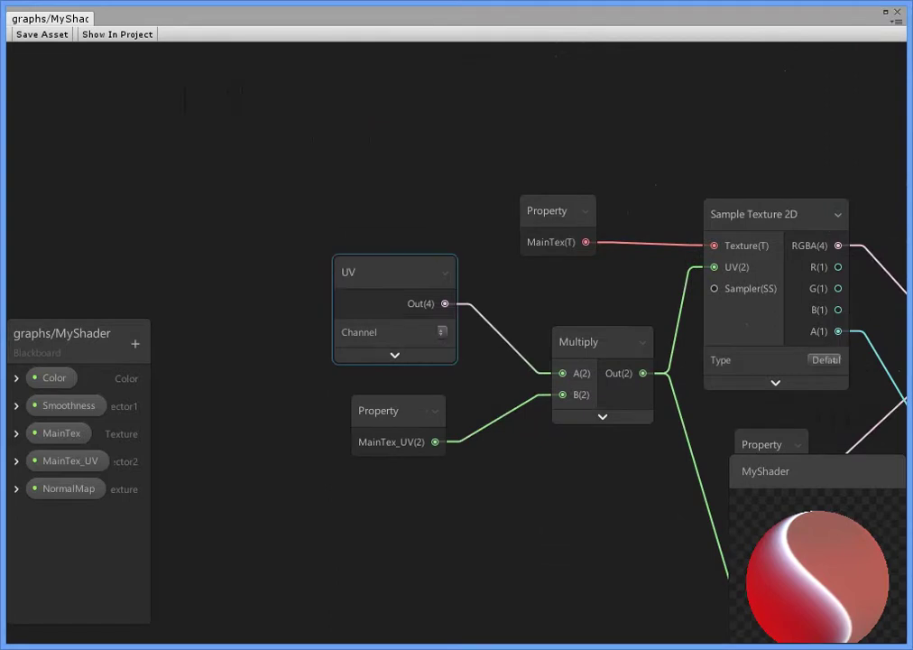
{"action": "left_click", "coordinate": [442, 332]}
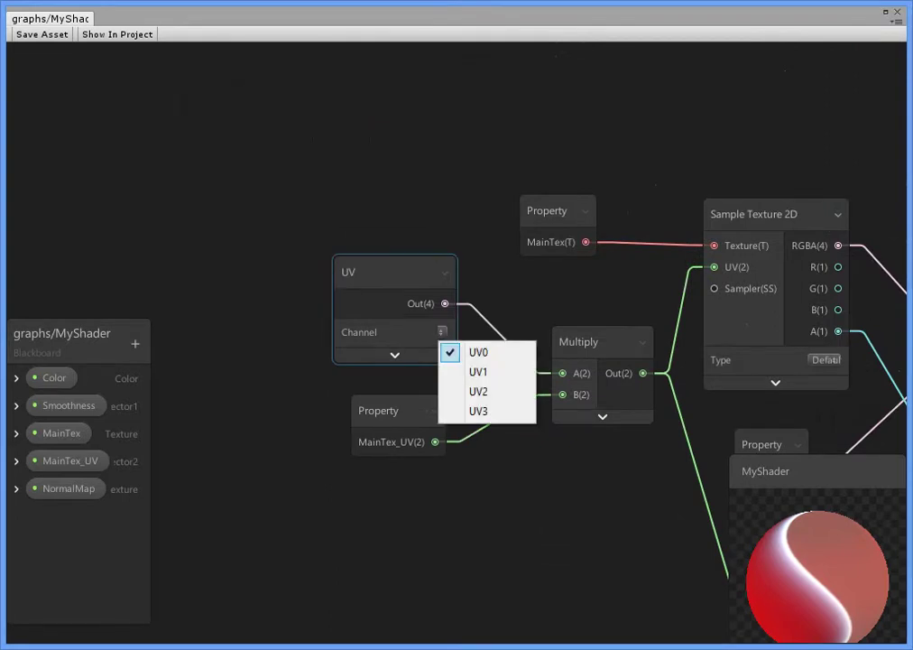
{"action": "left_click", "coordinate": [479, 351]}
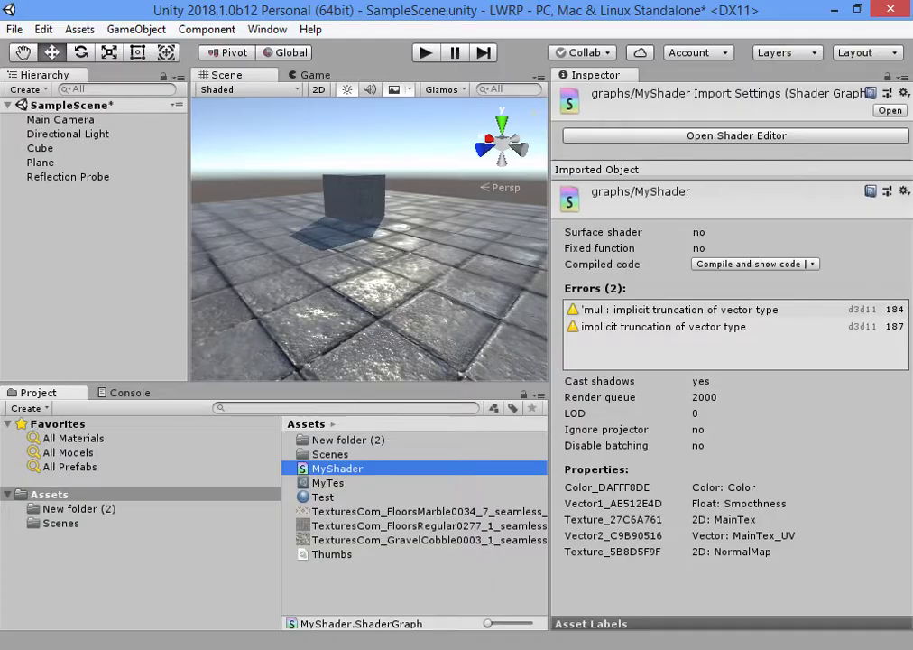
Try higher Smoothness values (2, then 1.3) on the floor's Test material.
{"action": "right_click_drag", "start_coordinate": [368, 239], "coordinate": [345, 231]}
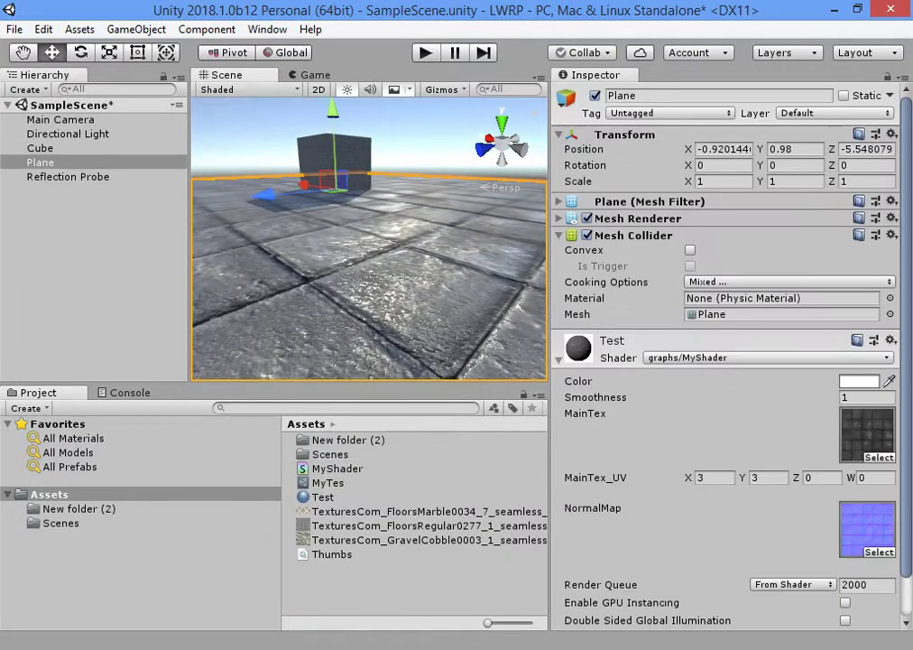
{"action": "left_click", "coordinate": [866, 397]}
{"action": "type", "text": "2"}
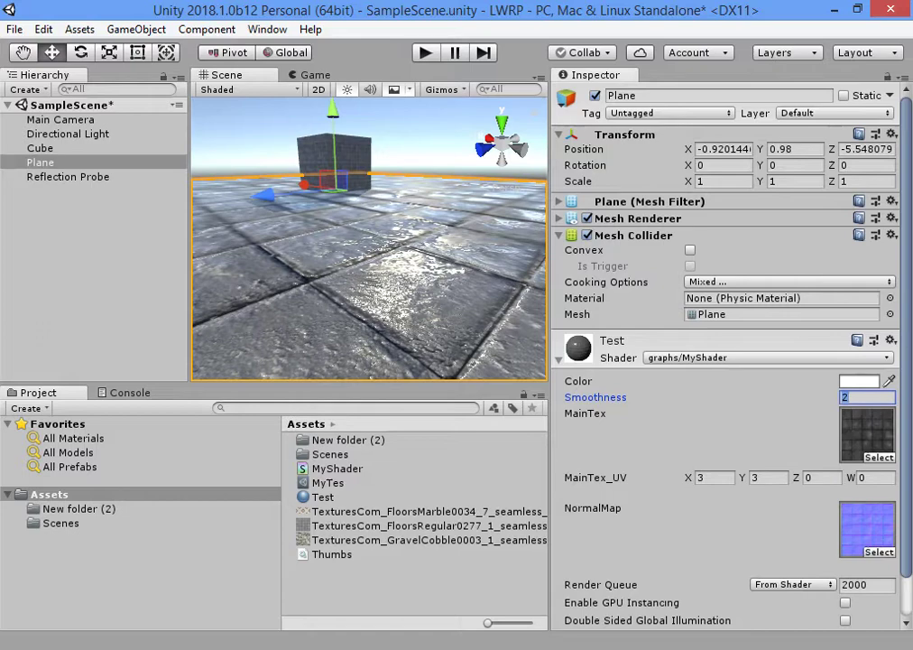
{"action": "type", "text": "1.3"}
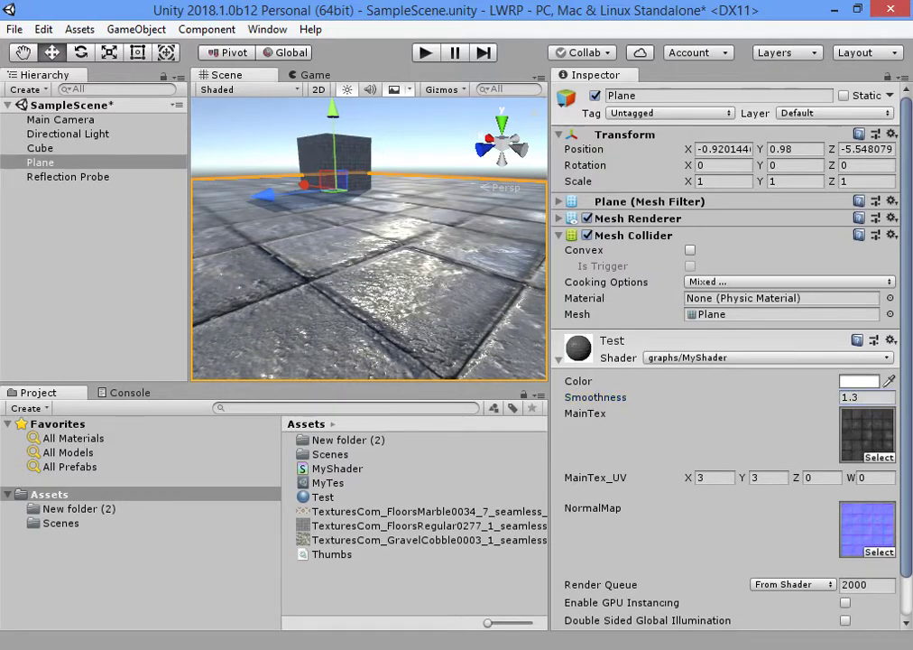
{"action": "left_click_drag", "start_coordinate": [369, 271], "coordinate": [307, 277], "text": "alt"}
{"action": "scroll", "coordinate": [369, 237], "scroll_direction": "up", "scroll_amount": 5}
{"action": "scroll", "coordinate": [369, 237], "scroll_direction": "down", "scroll_amount": 4}
Return Smoothness to 1 and bring MyShader back up in Shader Graph.
{"action": "left_click", "coordinate": [361, 271]}
{"action": "left_click", "coordinate": [866, 397]}
{"action": "type", "text": "1"}
{"action": "left_click_drag", "start_coordinate": [369, 235], "coordinate": [303, 250], "text": "alt"}
{"action": "left_click", "coordinate": [302, 271]}
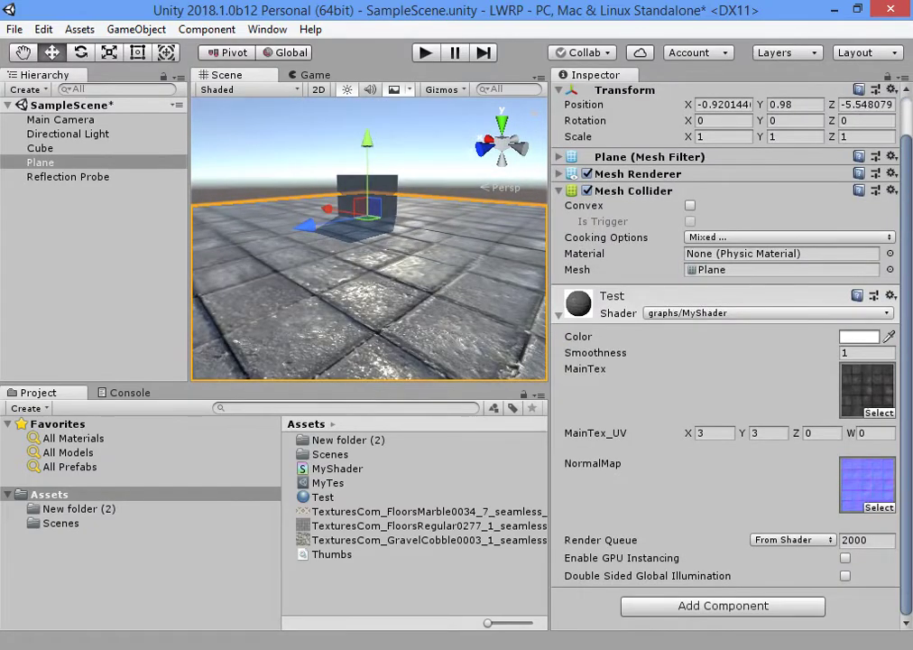
{"action": "double_click", "coordinate": [337, 469]}
Switch the PBR Master node's Workflow to Specular.
{"action": "key", "text": "f"}
{"action": "left_click", "coordinate": [610, 332]}
{"action": "left_click", "coordinate": [612, 351]}
Duplicate the NormalMap property and its Sample Texture 2D node below the originals.
{"action": "middle_click_drag", "start_coordinate": [361, 181], "coordinate": [469, 216]}
{"action": "middle_click_drag", "start_coordinate": [271, 361], "coordinate": [689, 222]}
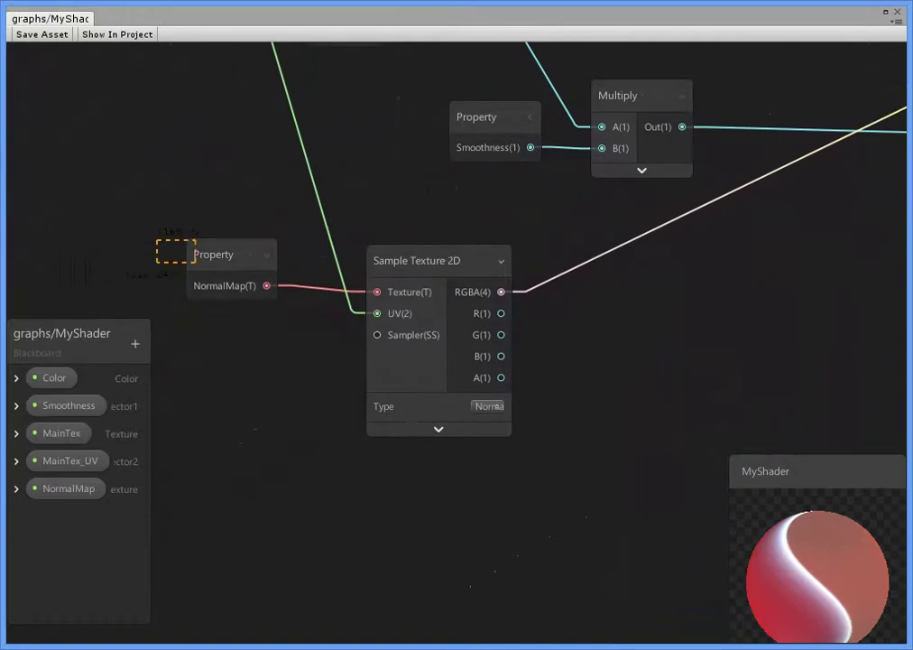
{"action": "left_click_drag", "start_coordinate": [194, 264], "coordinate": [388, 303]}
{"action": "key", "text": "ctrl+d"}
{"action": "left_click_drag", "start_coordinate": [443, 288], "coordinate": [403, 475]}
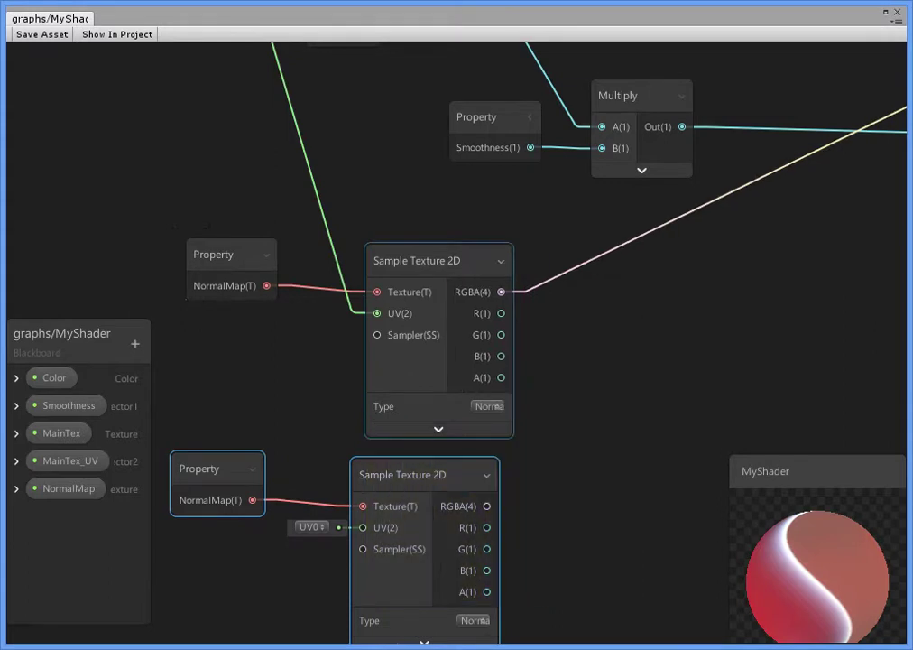
Hide both samplers' unused ports, rearrange them, and delete the duplicated NormalMap property.
{"action": "left_click", "coordinate": [501, 261]}
{"action": "left_click_drag", "start_coordinate": [415, 261], "coordinate": [418, 241]}
{"action": "left_click_drag", "start_coordinate": [221, 255], "coordinate": [246, 248]}
{"action": "left_click", "coordinate": [487, 474]}
{"action": "left_click_drag", "start_coordinate": [402, 475], "coordinate": [427, 396]}
{"action": "left_click_drag", "start_coordinate": [198, 468], "coordinate": [211, 425]}
{"action": "right_click", "coordinate": [237, 422]}
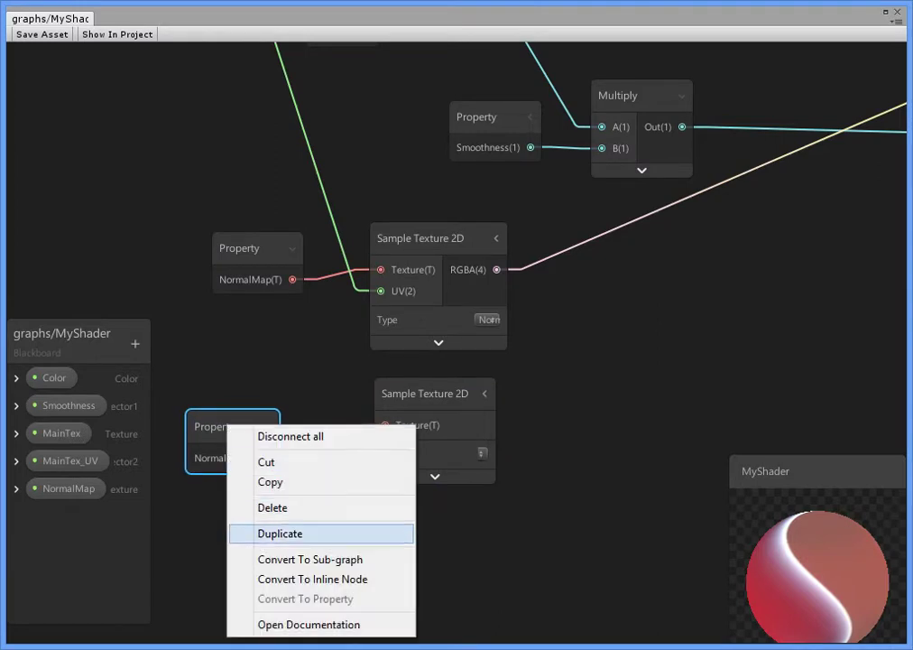
{"action": "left_click", "coordinate": [271, 507]}
Add a Texture 2D Asset node and convert it to a property named SpecularMap.
{"action": "right_click", "coordinate": [201, 405]}
{"action": "left_click", "coordinate": [237, 413]}
{"action": "type", "text": "text"}
{"action": "key", "text": "Return"}
{"action": "right_click", "coordinate": [242, 423]}
{"action": "left_click", "coordinate": [325, 598]}
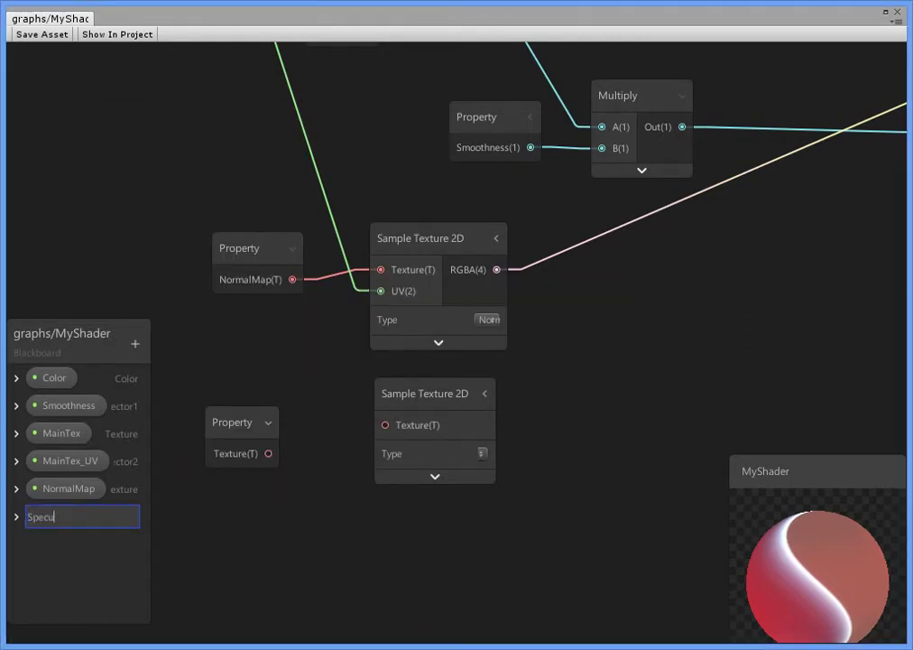
{"action": "type", "text": "SpecularMap"}
{"action": "key", "text": "Return"}
Connect the lower sampler's RGBA output to the master's Specular input.
{"action": "middle_click_drag", "start_coordinate": [374, 344], "coordinate": [302, 415]}
{"action": "left_click", "coordinate": [352, 376]}
{"action": "left_click_drag", "start_coordinate": [378, 407], "coordinate": [718, 196]}
{"action": "scroll", "coordinate": [501, 438], "scroll_direction": "down", "scroll_amount": 3}
{"action": "middle_click_drag", "start_coordinate": [501, 438], "coordinate": [777, 344]}
{"action": "scroll", "coordinate": [520, 439], "scroll_direction": "up", "scroll_amount": 2}
{"action": "left_click", "coordinate": [592, 507]}
{"action": "left_click", "coordinate": [609, 511]}
{"action": "left_click", "coordinate": [654, 339]}
Wire MainTex's tiled UVs into the specular sampler and tidy the SpecularMap nodes.
{"action": "middle_click_drag", "start_coordinate": [654, 339], "coordinate": [660, 605]}
{"action": "left_click_drag", "start_coordinate": [365, 140], "coordinate": [536, 501]}
{"action": "key", "text": "Escape"}
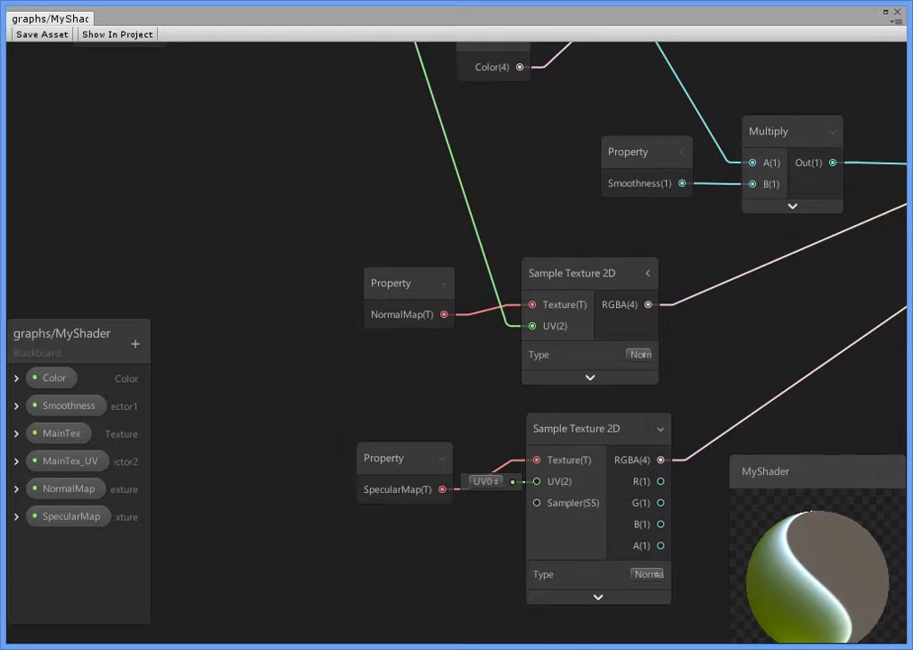
{"action": "middle_click_drag", "start_coordinate": [451, 271], "coordinate": [407, 491]}
{"action": "middle_click_drag", "start_coordinate": [541, 406], "coordinate": [541, 209]}
{"action": "left_click", "coordinate": [616, 451]}
{"action": "middle_click_drag", "start_coordinate": [451, 271], "coordinate": [345, 187]}
{"action": "left_click", "coordinate": [254, 401]}
{"action": "left_click_drag", "start_coordinate": [254, 400], "coordinate": [253, 400]}
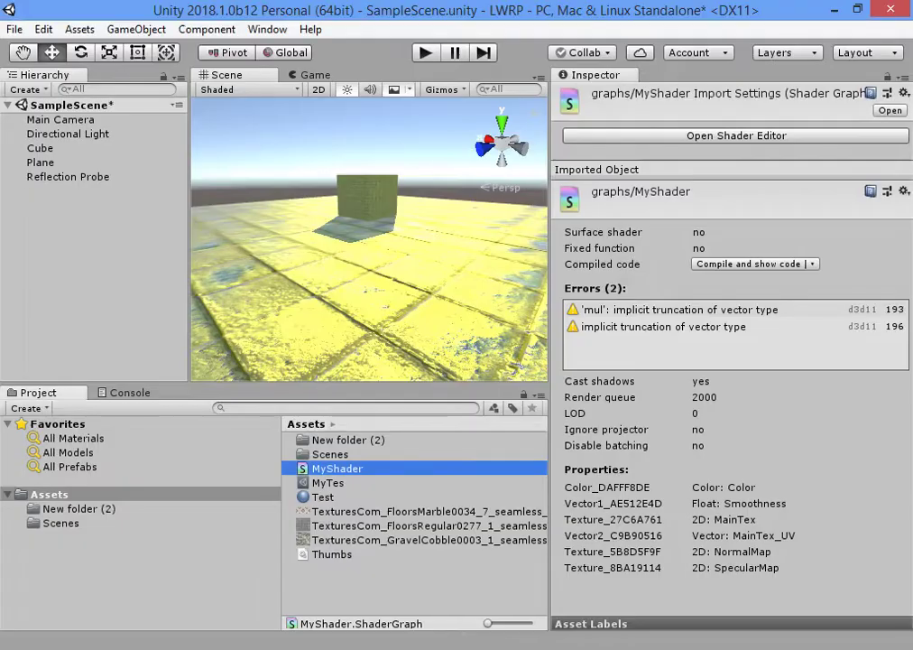
Drag the FloorsRegular0277 SPEC texture from New folder (2) into the Test material's SpecularMap slot.
{"action": "left_click", "coordinate": [40, 162]}
{"action": "scroll", "coordinate": [731, 361], "scroll_direction": "down", "scroll_amount": 3}
{"action": "left_click", "coordinate": [866, 417]}
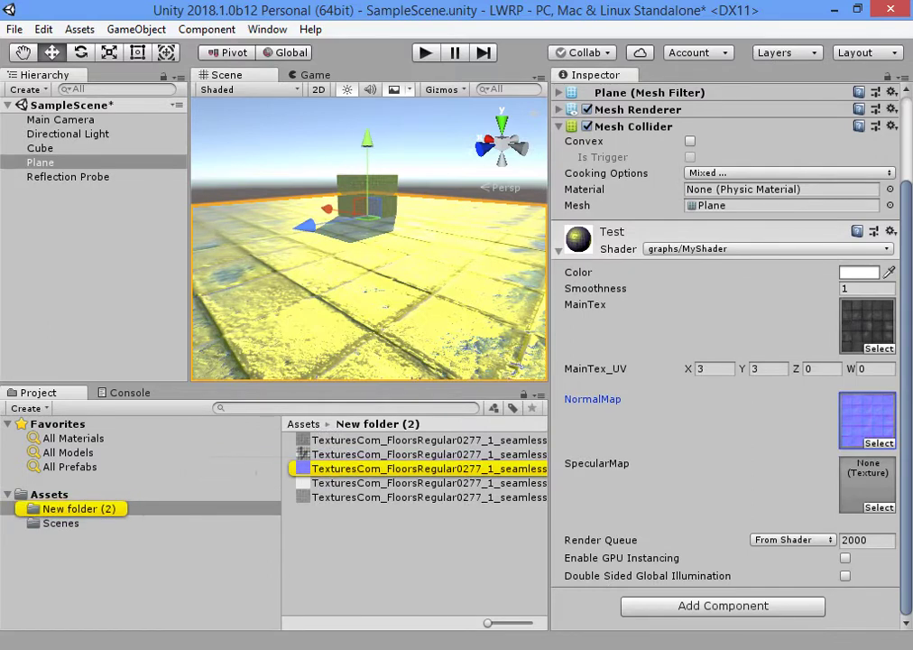
{"action": "left_click", "coordinate": [424, 497]}
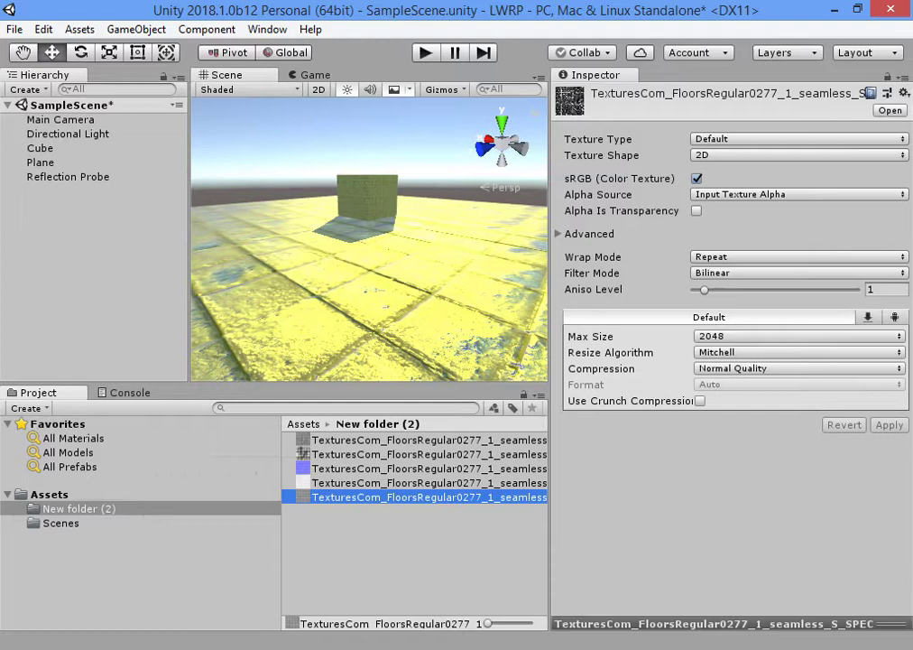
{"action": "key", "text": "ctrl+z"}
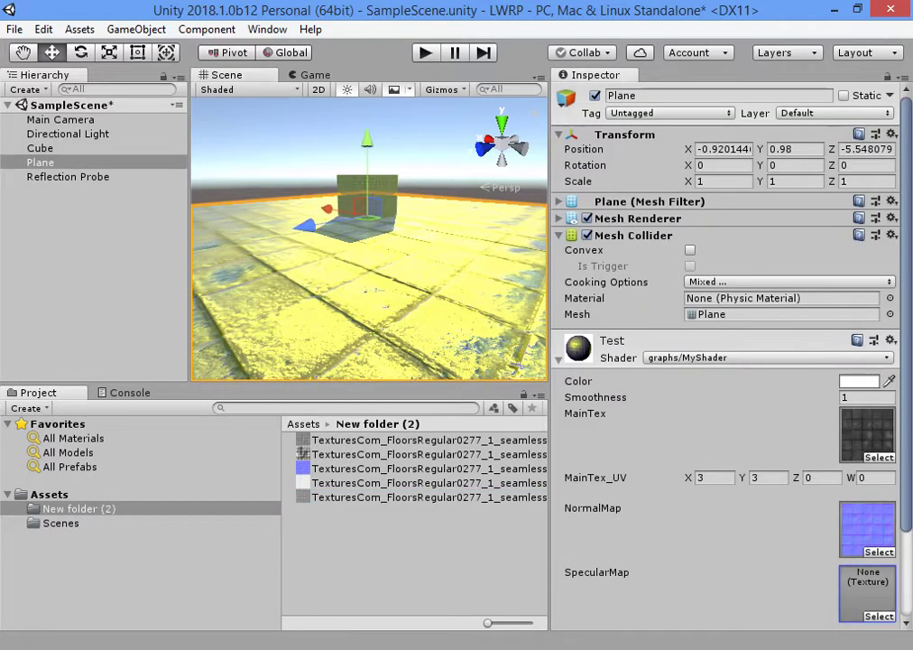
{"action": "left_click_drag", "start_coordinate": [867, 593], "coordinate": [867, 593]}
{"action": "scroll", "coordinate": [731, 361], "scroll_direction": "down", "scroll_amount": 3}
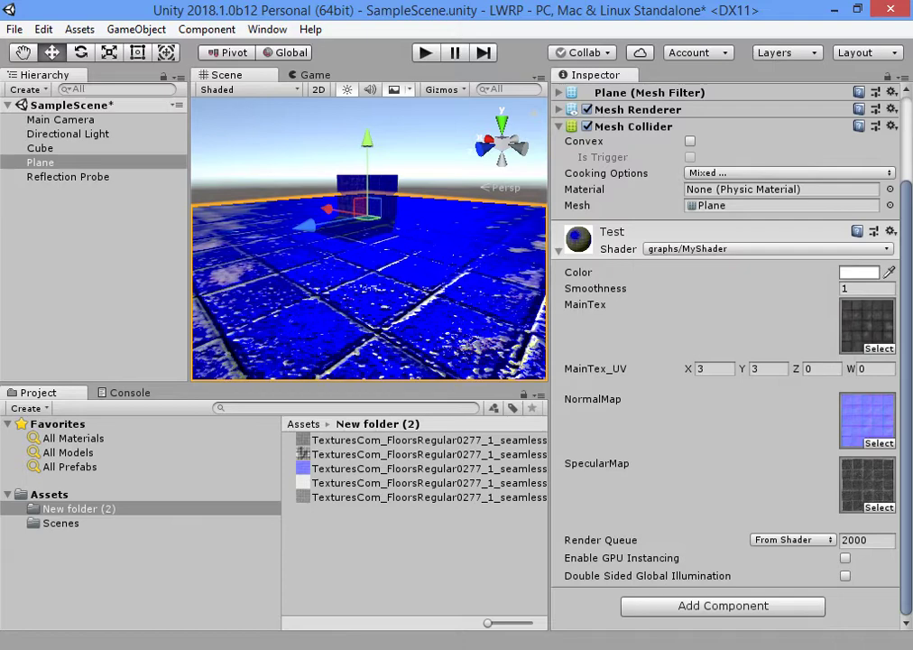
{"action": "left_click", "coordinate": [49, 494]}
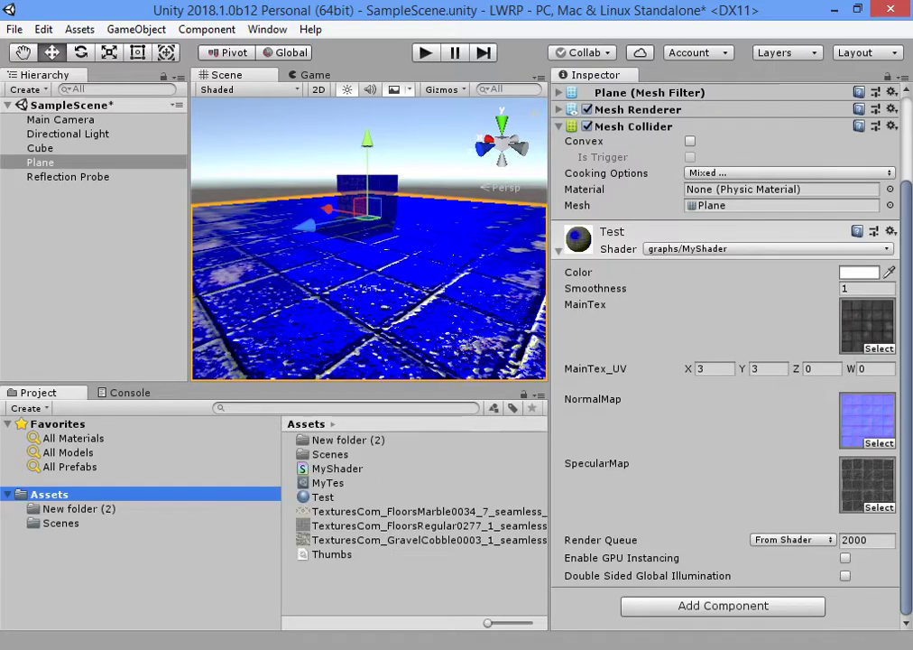
In MyShader, change the lower Sample Texture 2D's type from Normal to Default, then close the graph.
{"action": "double_click", "coordinate": [336, 469]}
{"action": "scroll", "coordinate": [487, 361], "scroll_direction": "up", "scroll_amount": 5}
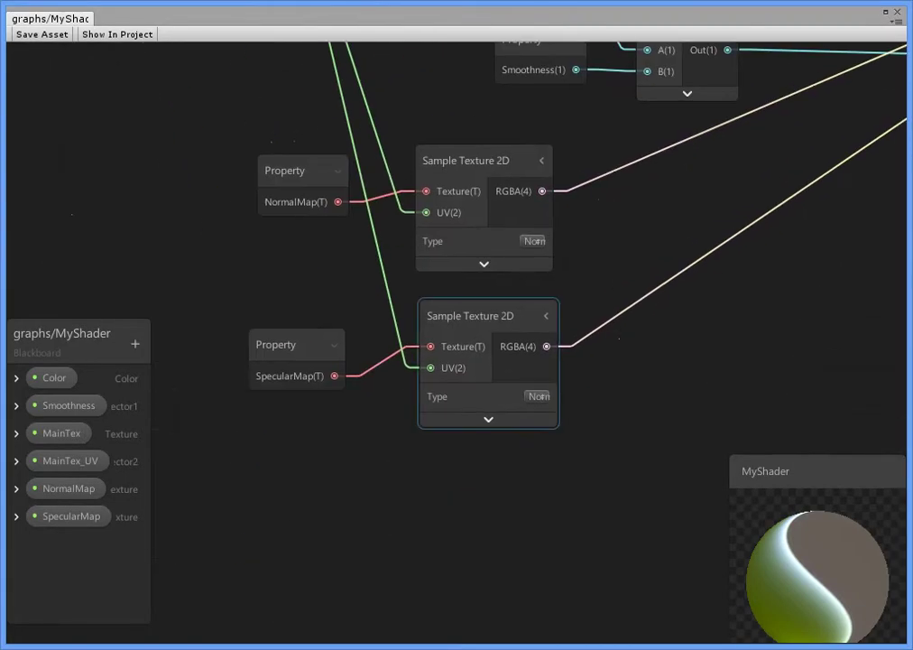
{"action": "left_click", "coordinate": [537, 397]}
{"action": "left_click", "coordinate": [558, 416]}
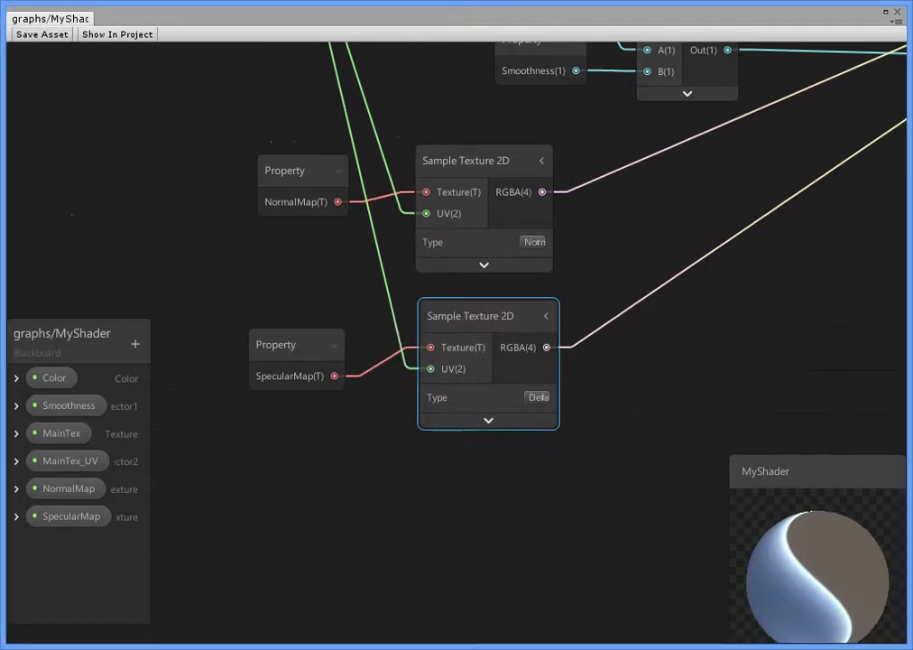
{"action": "left_click", "coordinate": [897, 12]}
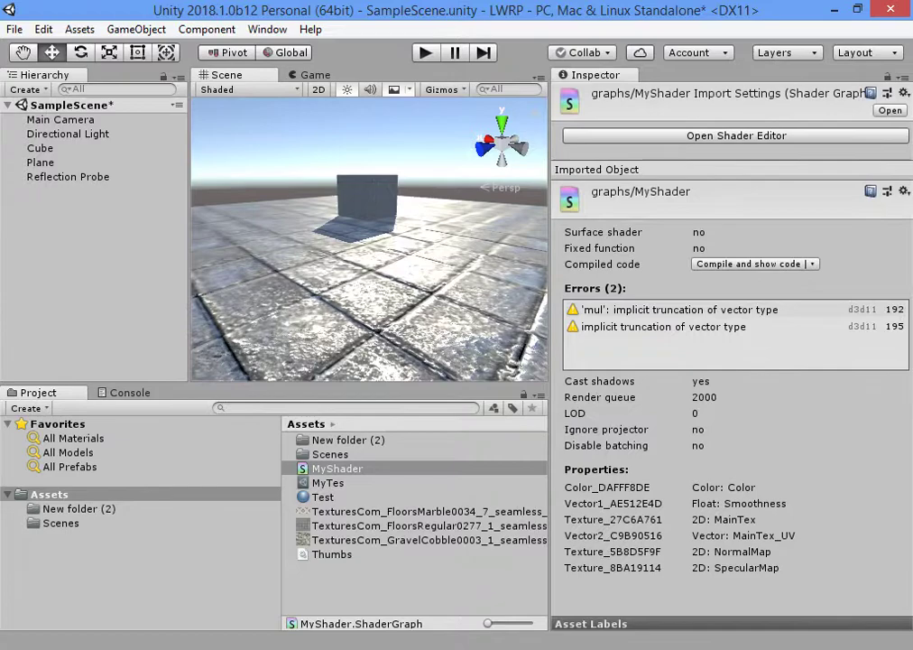
Select and frame the floor Plane, clear its SpecularMap slot, and look low across the floor.
{"action": "left_click", "coordinate": [39, 162]}
{"action": "key", "text": "f"}
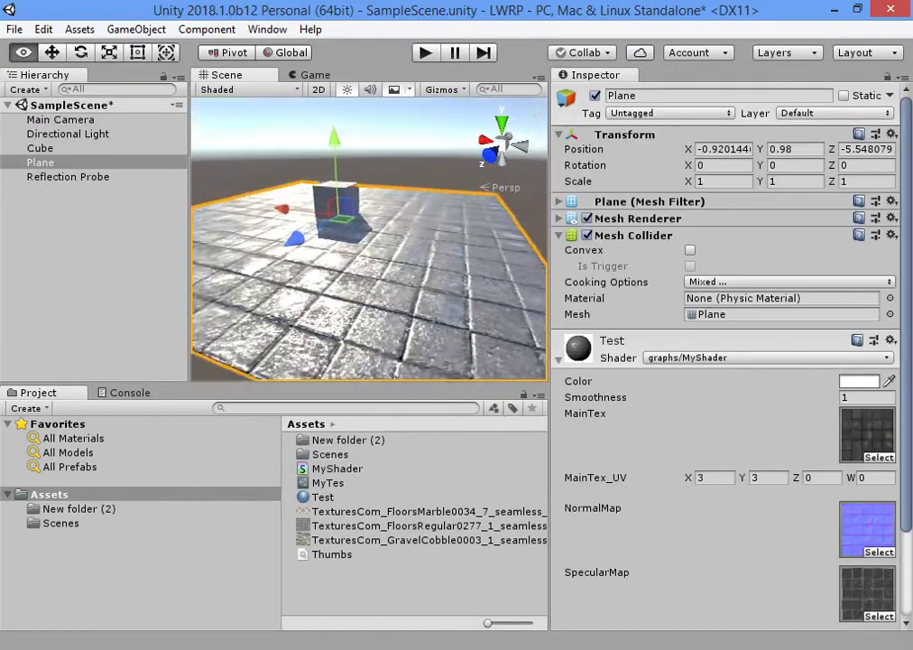
{"action": "scroll", "coordinate": [722, 406], "scroll_direction": "down", "scroll_amount": 3}
{"action": "left_click", "coordinate": [867, 485]}
{"action": "key", "text": "Delete"}
{"action": "mouse_move", "coordinate": [368, 239]}
{"action": "right_mouse_down"}
{"action": "mouse_move", "coordinate": [434, 233]}
{"action": "mouse_move", "coordinate": [370, 251]}
{"action": "right_mouse_up"}
Open the SpecularMap in Photoshop and pull the Curves points down so tiles darken while the grout stays bright.
{"action": "double_click", "coordinate": [867, 482]}
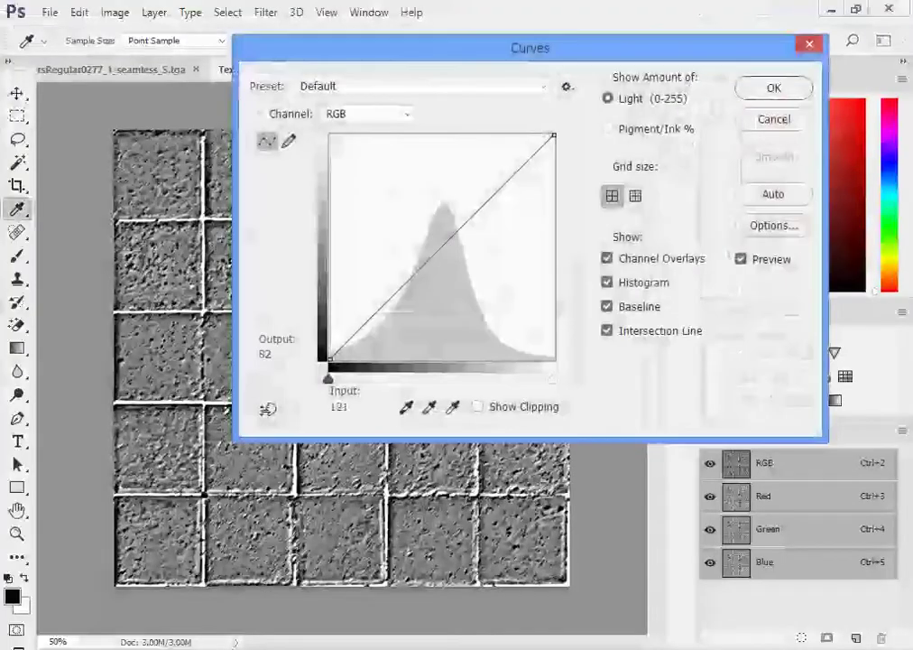
{"action": "left_click_drag", "start_coordinate": [463, 225], "coordinate": [463, 321]}
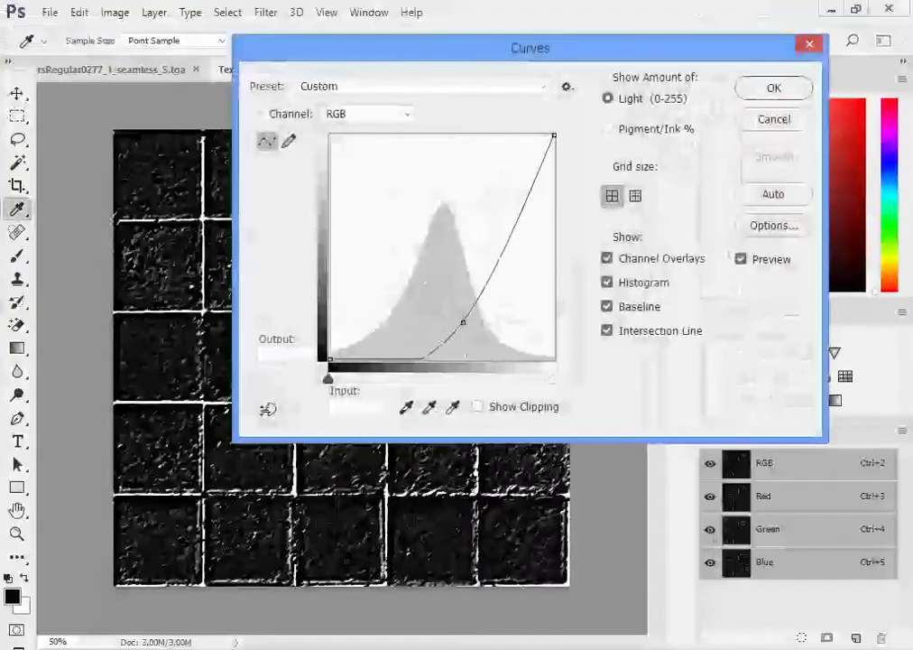
{"action": "left_click_drag", "start_coordinate": [499, 211], "coordinate": [529, 236]}
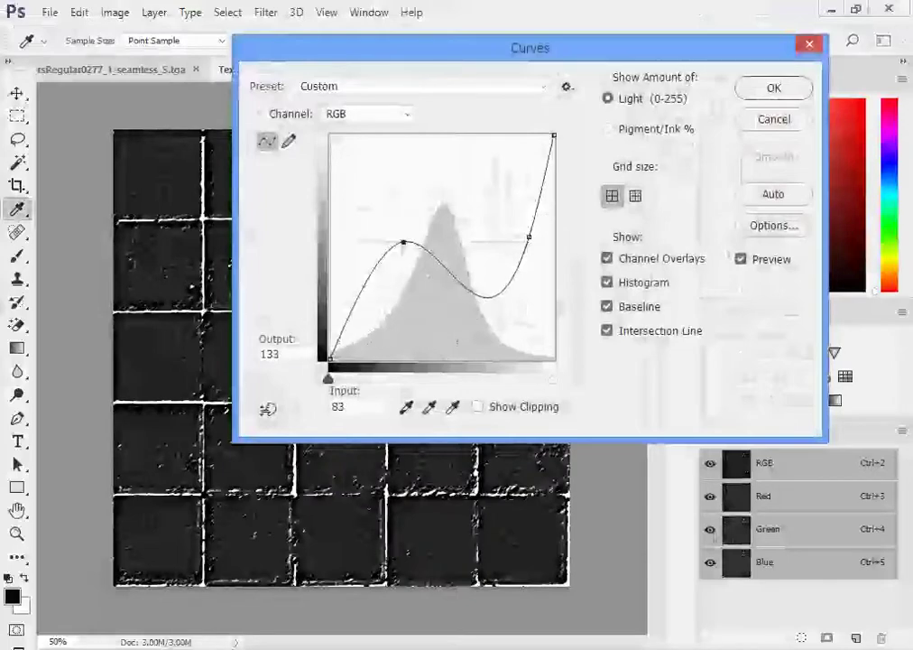
{"action": "left_click_drag", "start_coordinate": [403, 242], "coordinate": [389, 233]}
Apply the Curves adjustment, move the scene camera toward the floor, and show the Assets root folder.
{"action": "left_click", "coordinate": [773, 87]}
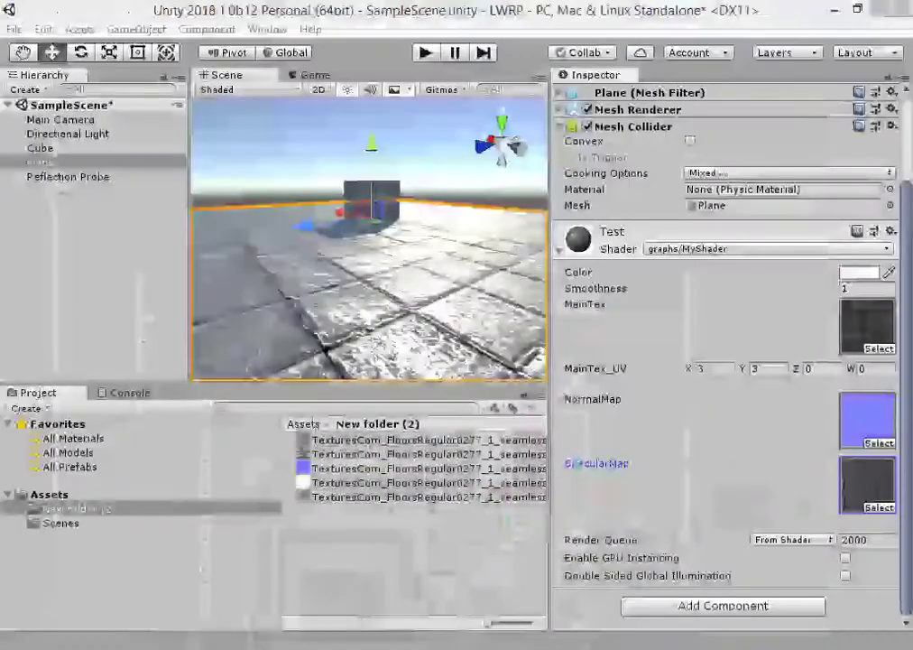
{"action": "mouse_move", "coordinate": [368, 234]}
{"action": "right_mouse_down"}
{"action": "mouse_move", "coordinate": [433, 258]}
{"action": "mouse_move", "coordinate": [393, 230]}
{"action": "mouse_move", "coordinate": [379, 236]}
{"action": "right_mouse_up"}
{"action": "left_click", "coordinate": [48, 494]}
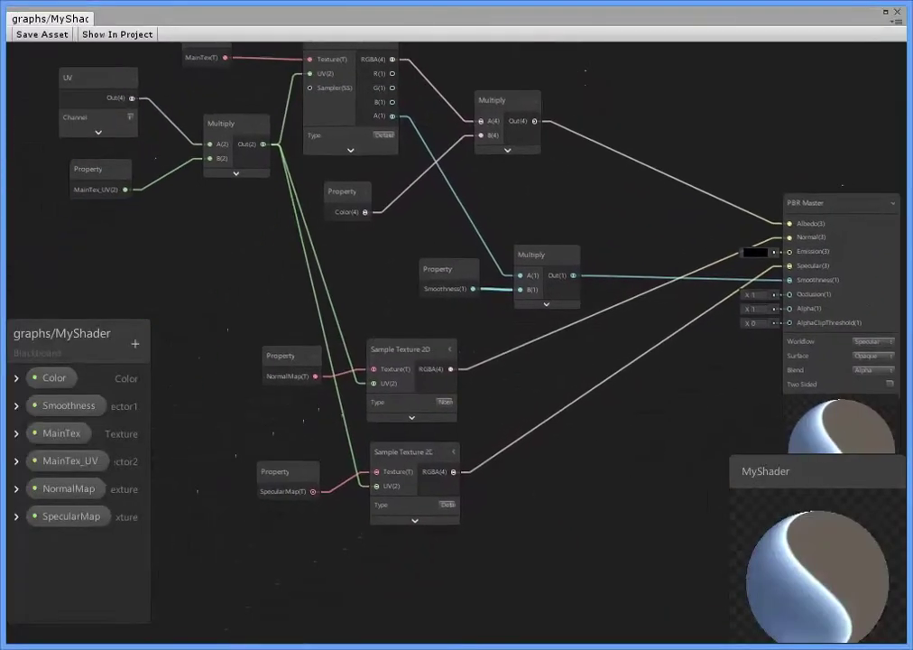
Add a Vector 1 node and a Multiply node, placing them beside the texture samplers.
{"action": "scroll", "coordinate": [505, 270], "scroll_direction": "up", "scroll_amount": 4}
{"action": "right_click", "coordinate": [494, 260]}
{"action": "left_click", "coordinate": [506, 271]}
{"action": "type", "text": "vector"}
{"action": "key", "text": "Return"}
{"action": "middle_click_drag", "start_coordinate": [686, 227], "coordinate": [591, 259]}
{"action": "right_click", "coordinate": [591, 259]}
{"action": "left_click", "coordinate": [603, 269]}
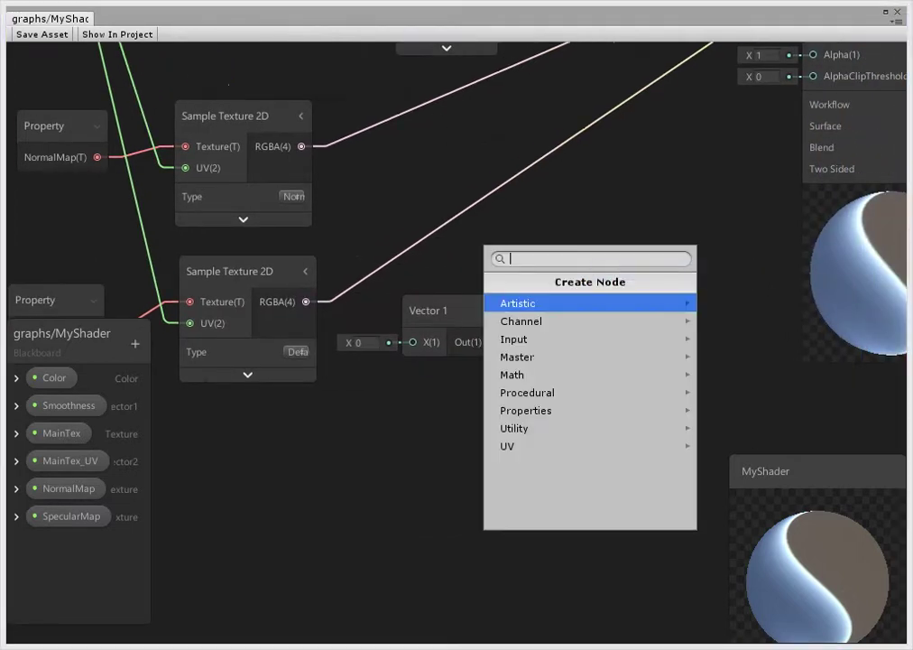
{"action": "type", "text": "mult"}
{"action": "key", "text": "Return"}
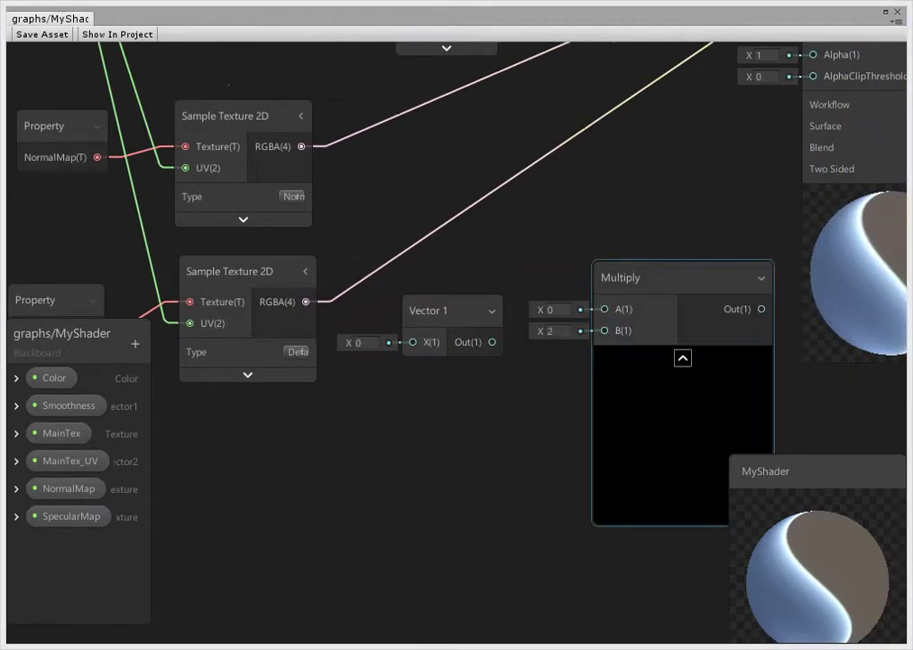
{"action": "left_click_drag", "start_coordinate": [632, 278], "coordinate": [631, 175]}
{"action": "left_click_drag", "start_coordinate": [433, 310], "coordinate": [423, 364]}
Multiply the specular RGBA by Vector 1 into Specular, and expose Vector 1 as 'Specular Intensity'.
{"action": "left_click_drag", "start_coordinate": [540, 308], "coordinate": [604, 206]}
{"action": "middle_click_drag", "start_coordinate": [603, 206], "coordinate": [332, 427]}
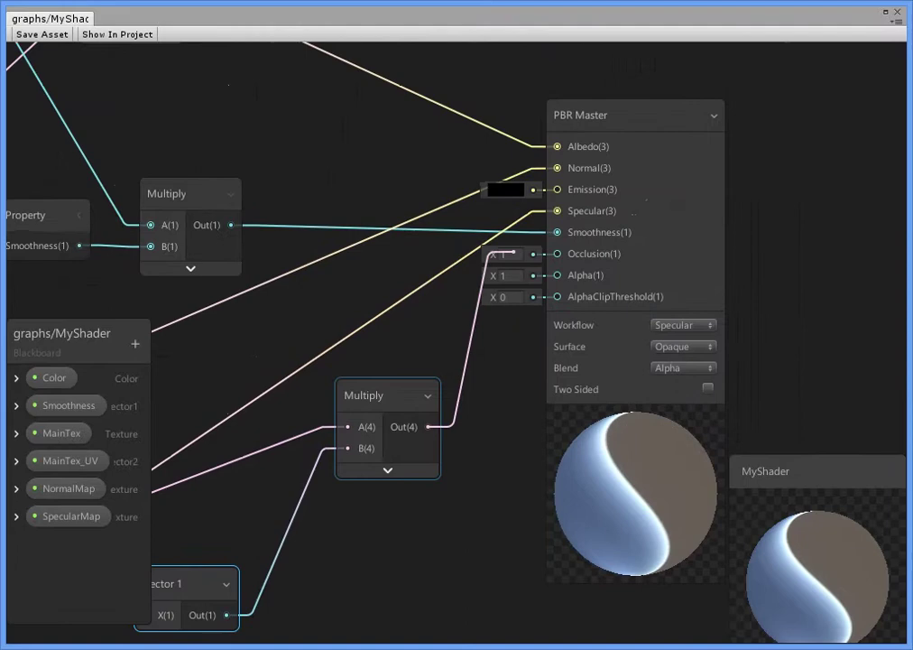
{"action": "left_click_drag", "start_coordinate": [512, 253], "coordinate": [547, 206]}
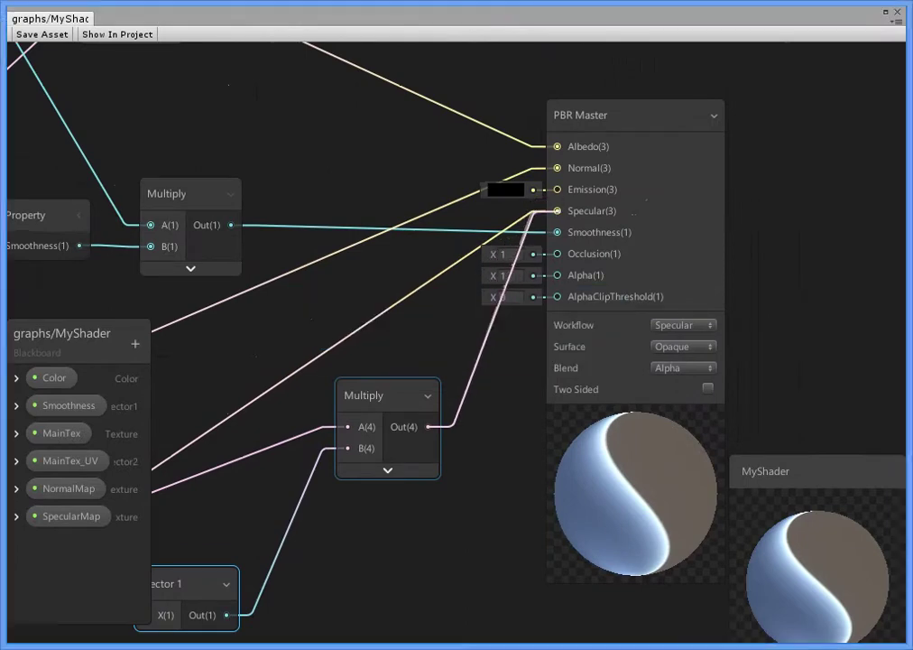
{"action": "middle_click_drag", "start_coordinate": [178, 589], "coordinate": [379, 377]}
{"action": "right_click", "coordinate": [379, 378]}
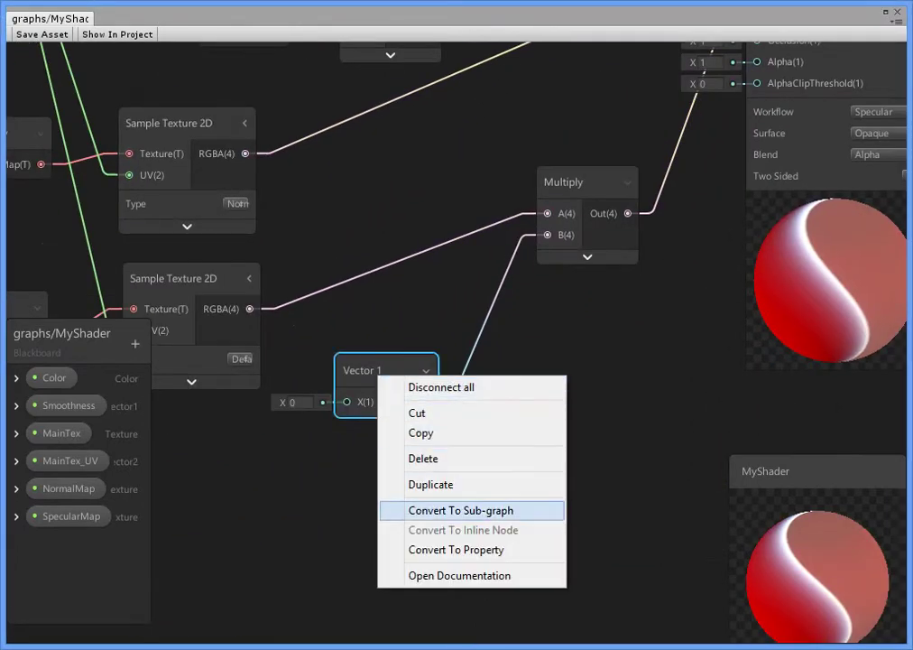
{"action": "left_click", "coordinate": [455, 549]}
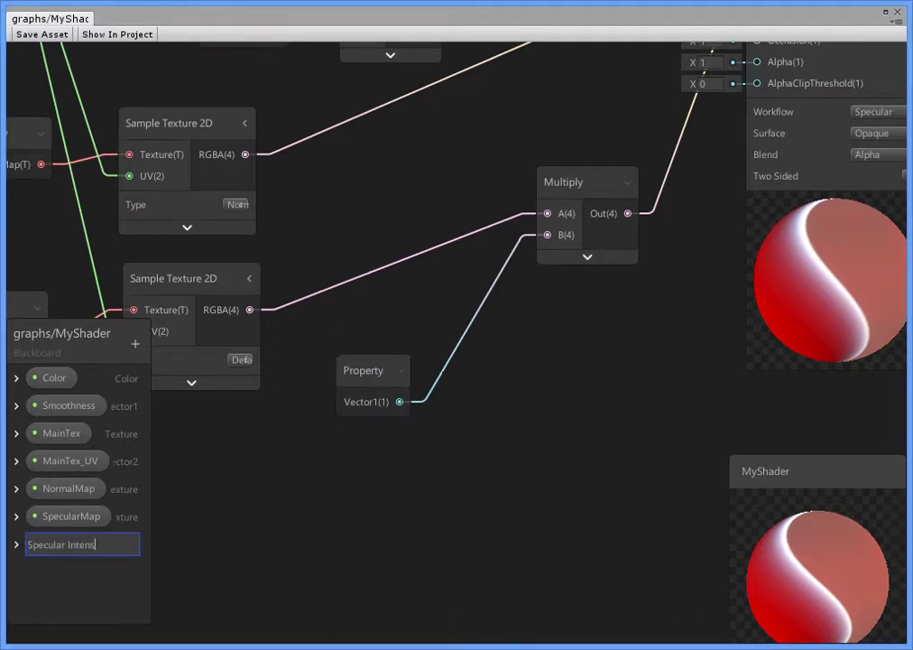
{"action": "key", "text": "Return"}
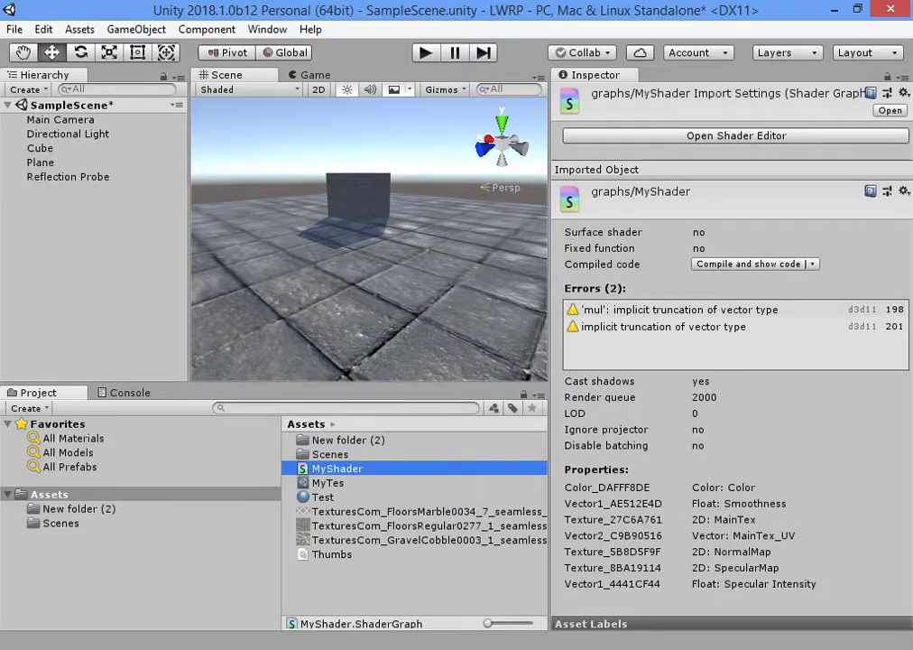
Set the floor material's Specular Intensity to 0.54, then reopen the MyShader graph.
{"action": "left_click", "coordinate": [40, 161]}
{"action": "scroll", "coordinate": [731, 361], "scroll_direction": "down", "scroll_amount": 3}
{"action": "left_click_drag", "start_coordinate": [610, 511], "coordinate": [652, 510]}
{"action": "left_click_drag", "start_coordinate": [379, 271], "coordinate": [262, 271], "text": "alt"}
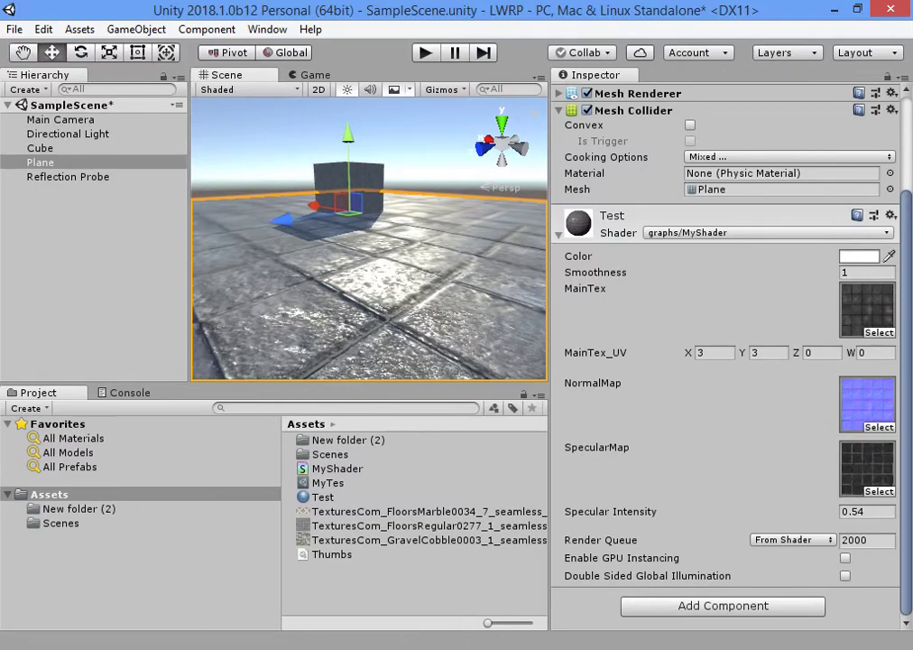
{"action": "double_click", "coordinate": [330, 468]}
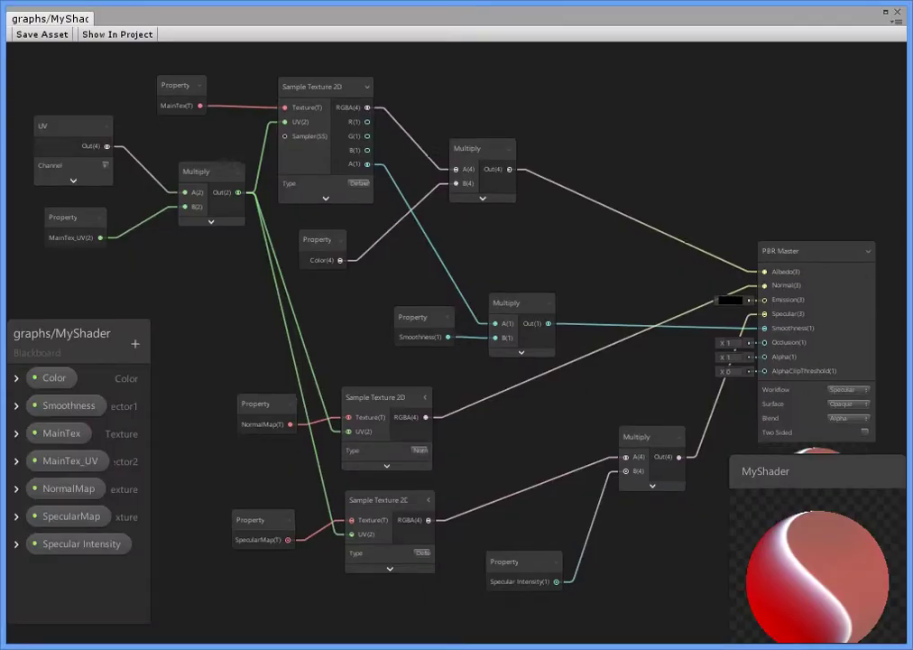
Create a Vector 3 node from the node search, then delete it as unwanted.
{"action": "scroll", "coordinate": [462, 361], "scroll_direction": "up", "scroll_amount": 3}
{"action": "right_click", "coordinate": [365, 362]}
{"action": "left_click", "coordinate": [397, 370]}
{"action": "type", "text": "vector"}
{"action": "key", "text": "Down"}
{"action": "key", "text": "Down"}
{"action": "key", "text": "Return"}
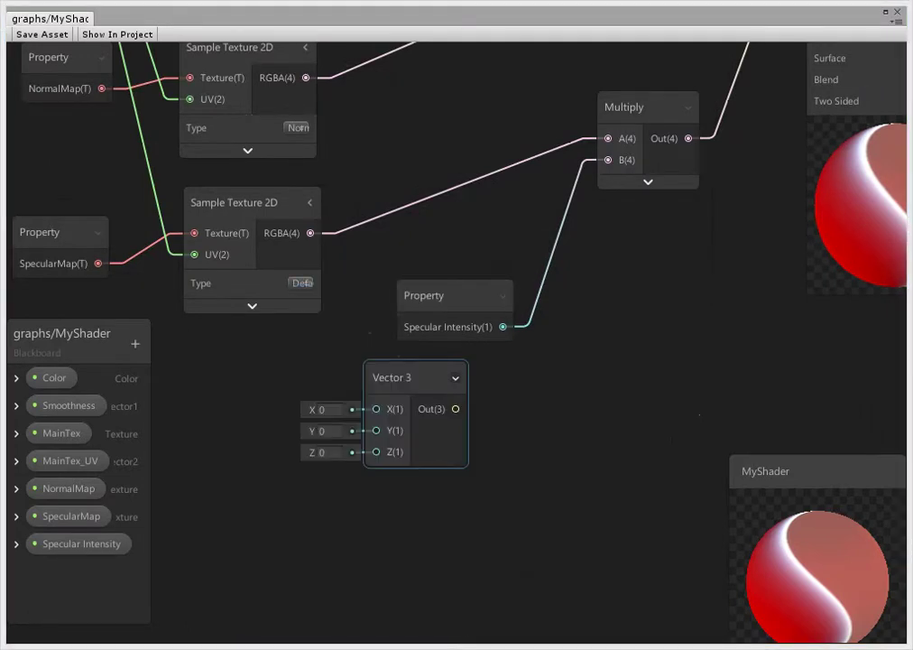
{"action": "key", "text": "Delete"}
Add a Color node feeding Multiply B and expose it as the property 'Specular COlro'.
{"action": "right_click", "coordinate": [397, 395]}
{"action": "left_click", "coordinate": [429, 403]}
{"action": "type", "text": "col"}
{"action": "key", "text": "Return"}
{"action": "left_click_drag", "start_coordinate": [579, 443], "coordinate": [608, 160]}
{"action": "left_click_drag", "start_coordinate": [469, 411], "coordinate": [402, 386]}
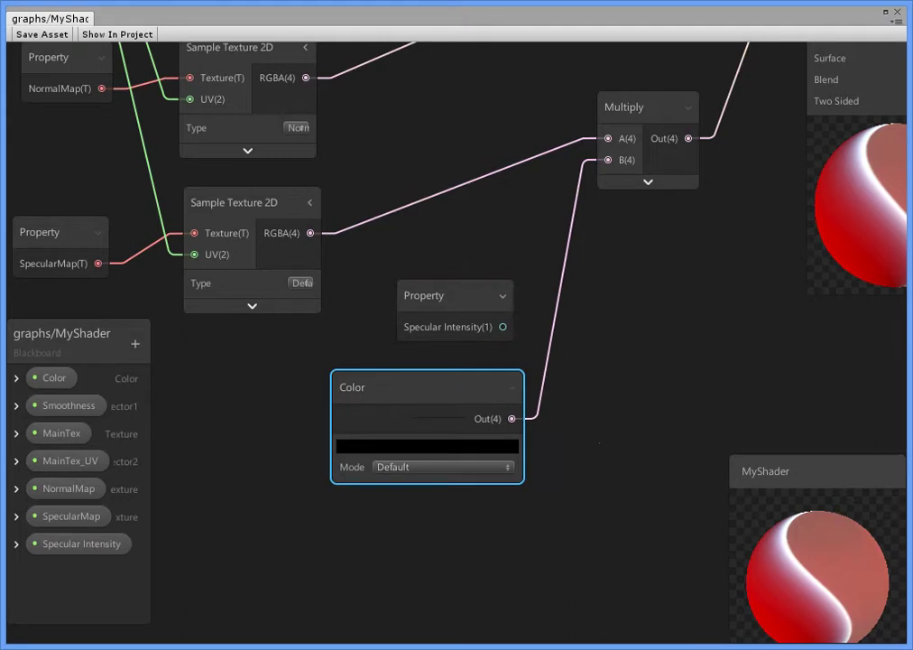
{"action": "right_click", "coordinate": [352, 390]}
{"action": "left_click", "coordinate": [434, 568]}
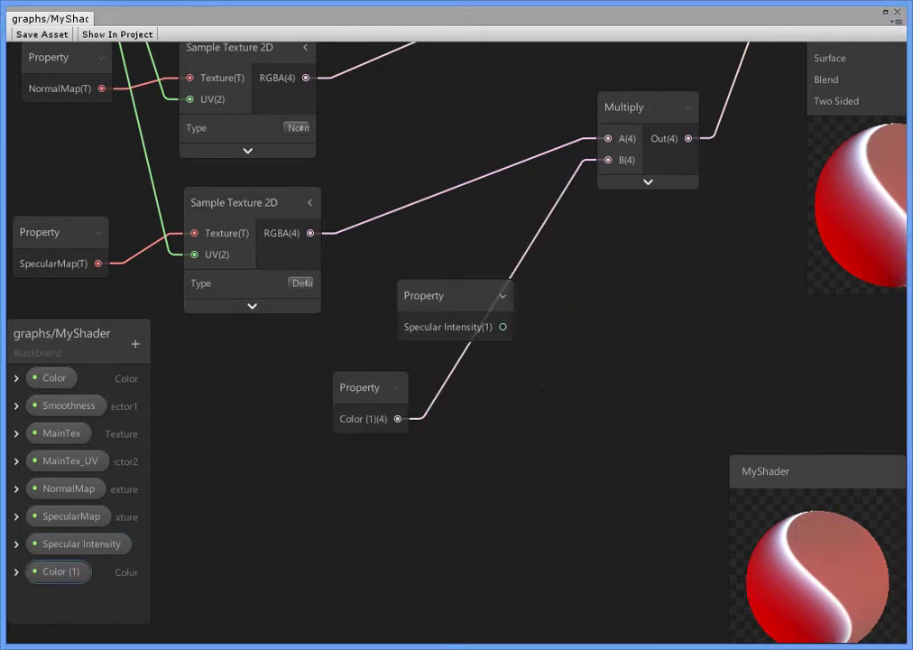
{"action": "double_click", "coordinate": [61, 571]}
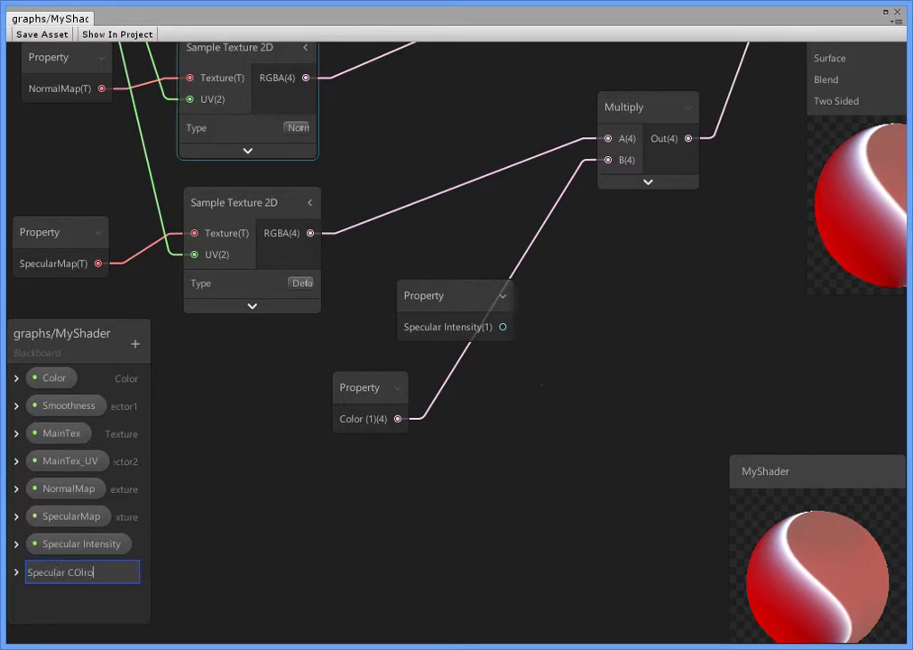
{"action": "key", "text": "Return"}
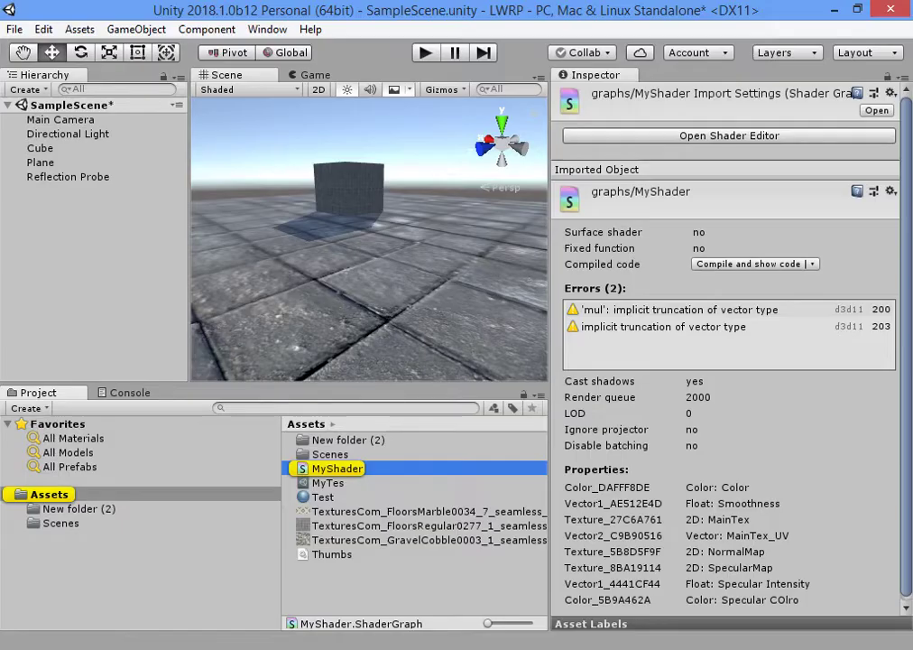
On the floor Plane, sweep the Specular COlro colour from grey through various hues.
{"action": "left_click", "coordinate": [361, 289]}
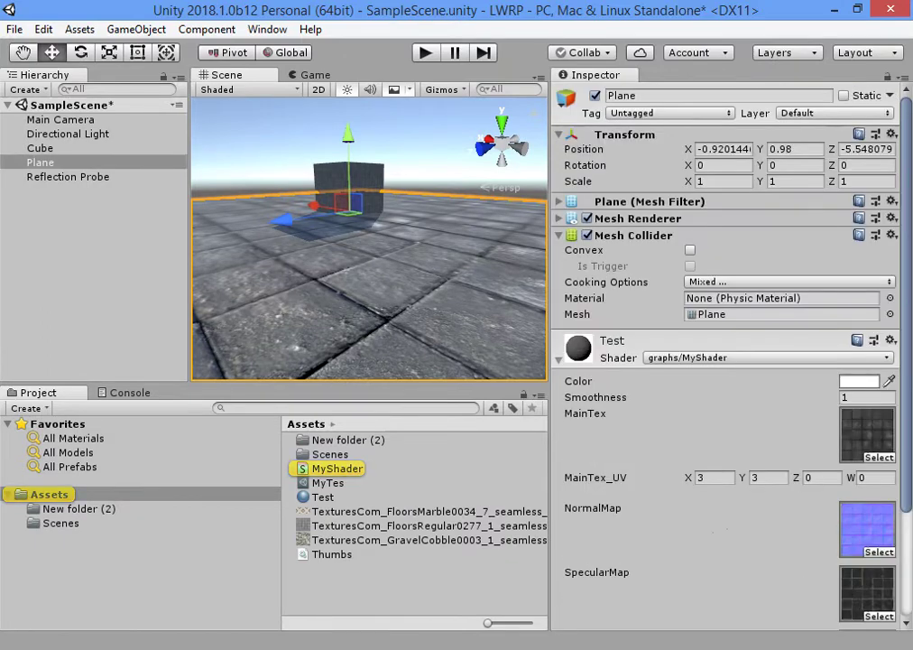
{"action": "scroll", "coordinate": [731, 361], "scroll_direction": "down", "scroll_amount": 3}
{"action": "left_click", "coordinate": [858, 511]}
{"action": "mouse_move", "coordinate": [758, 303]}
{"action": "left_mouse_down"}
{"action": "mouse_move", "coordinate": [757, 224]}
{"action": "mouse_move", "coordinate": [757, 256]}
{"action": "mouse_move", "coordinate": [820, 216]}
{"action": "left_mouse_up"}
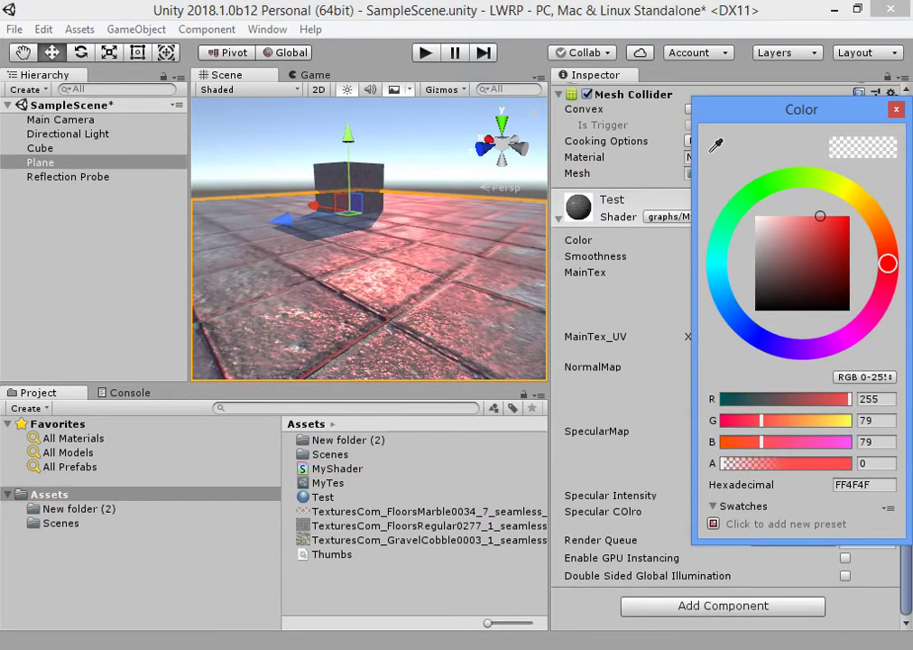
{"action": "mouse_move", "coordinate": [888, 263]}
{"action": "left_mouse_down"}
{"action": "mouse_move", "coordinate": [840, 340]}
{"action": "mouse_move", "coordinate": [815, 351]}
{"action": "mouse_move", "coordinate": [862, 204]}
{"action": "mouse_move", "coordinate": [791, 276]}
{"action": "mouse_move", "coordinate": [819, 248]}
{"action": "mouse_move", "coordinate": [785, 268]}
{"action": "mouse_move", "coordinate": [813, 258]}
{"action": "left_mouse_up"}
{"action": "left_click", "coordinate": [896, 109]}
{"action": "left_click_drag", "start_coordinate": [379, 271], "coordinate": [361, 262], "text": "alt"}
Set Specular COlro to white, deselect the plane, and undo the colour node in the graph.
{"action": "left_click", "coordinate": [862, 511]}
{"action": "left_click", "coordinate": [758, 210]}
{"action": "left_click", "coordinate": [896, 109]}
{"action": "key", "text": "shift+d"}
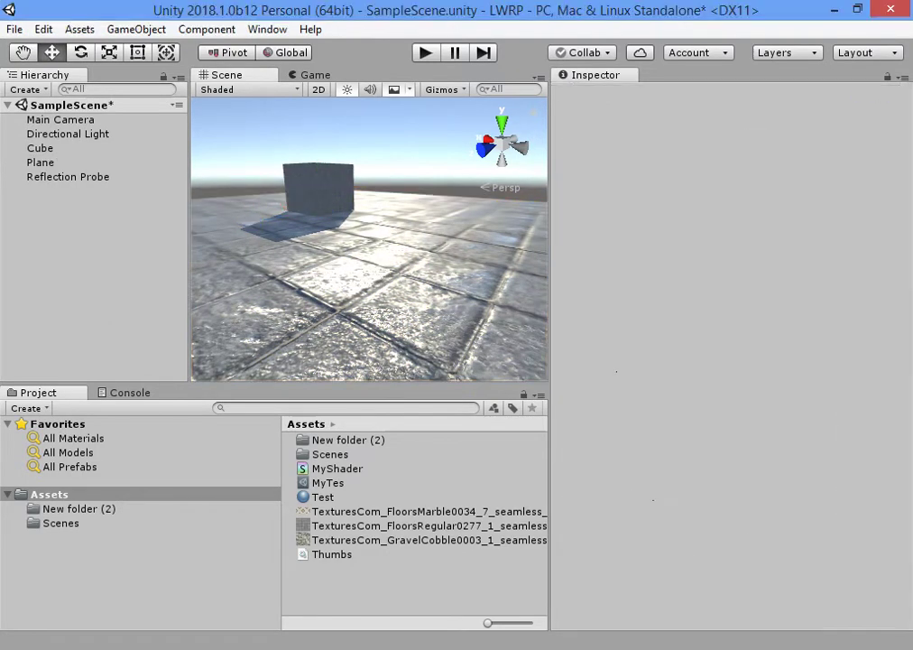
{"action": "key", "text": "ctrl+z"}
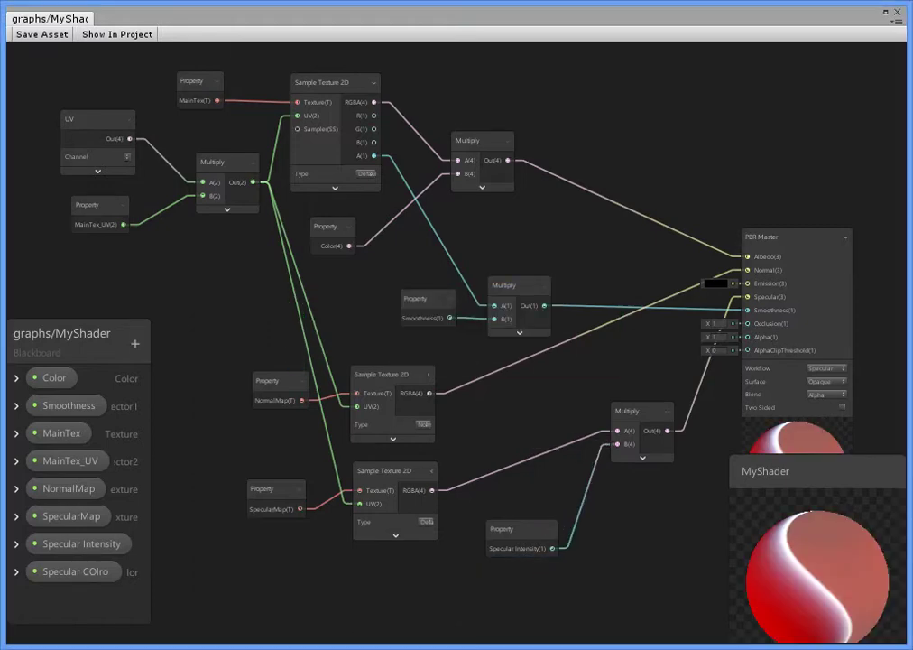
Add a Texture 2D Asset node next to the specular sampler.
{"action": "middle_click_drag", "start_coordinate": [254, 433], "coordinate": [303, 237]}
{"action": "scroll", "coordinate": [303, 237], "scroll_direction": "up", "scroll_amount": 3}
{"action": "right_click", "coordinate": [304, 237]}
{"action": "left_click", "coordinate": [362, 247]}
{"action": "type", "text": "tex"}
{"action": "key", "text": "Return"}
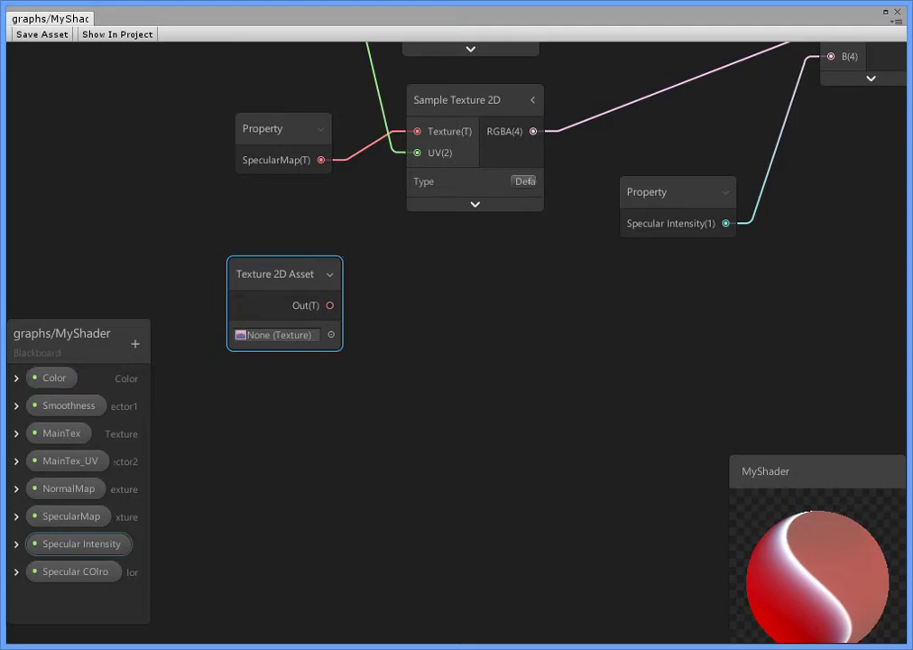
Expose the texture asset as the property 'AO' and delete the unused Specular COlro property.
{"action": "double_click", "coordinate": [72, 571]}
{"action": "right_click", "coordinate": [277, 285]}
{"action": "left_click", "coordinate": [356, 456]}
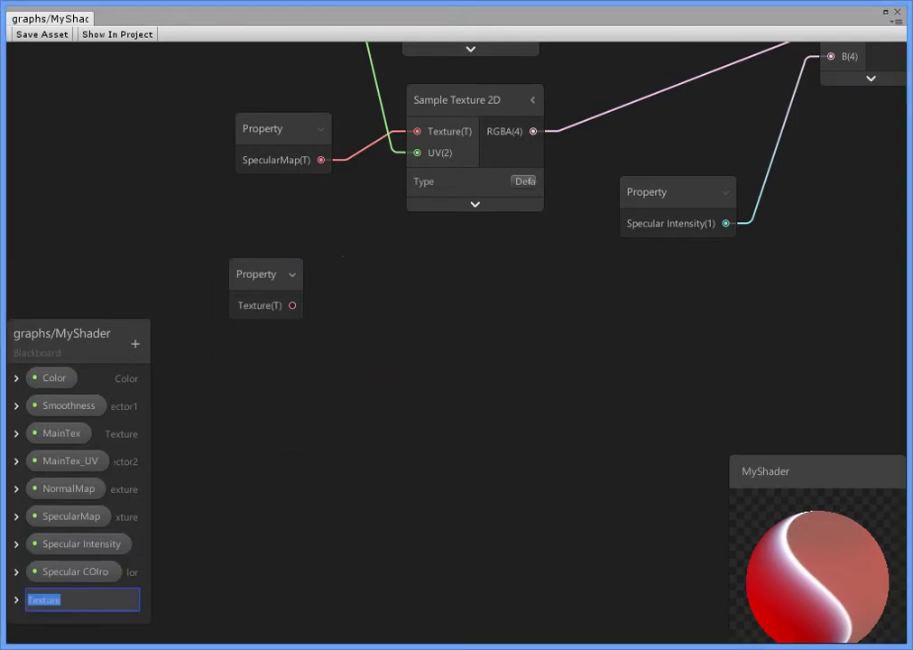
{"action": "left_click", "coordinate": [75, 571]}
{"action": "key", "text": "Delete"}
{"action": "key", "text": "Escape"}
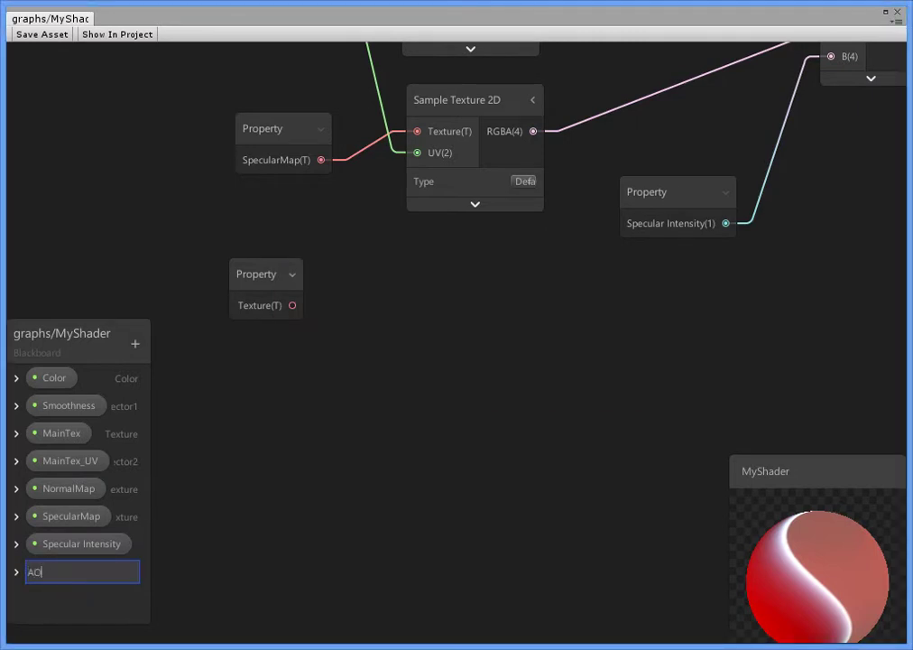
{"action": "type", "text": "AO"}
{"action": "key", "text": "Return"}
{"action": "right_click", "coordinate": [375, 321]}
{"action": "left_click", "coordinate": [431, 327]}
Add a Sample Texture 2D reading the AO property and connect its RGBA to PBR Master Occlusion.
{"action": "type", "text": "texture"}
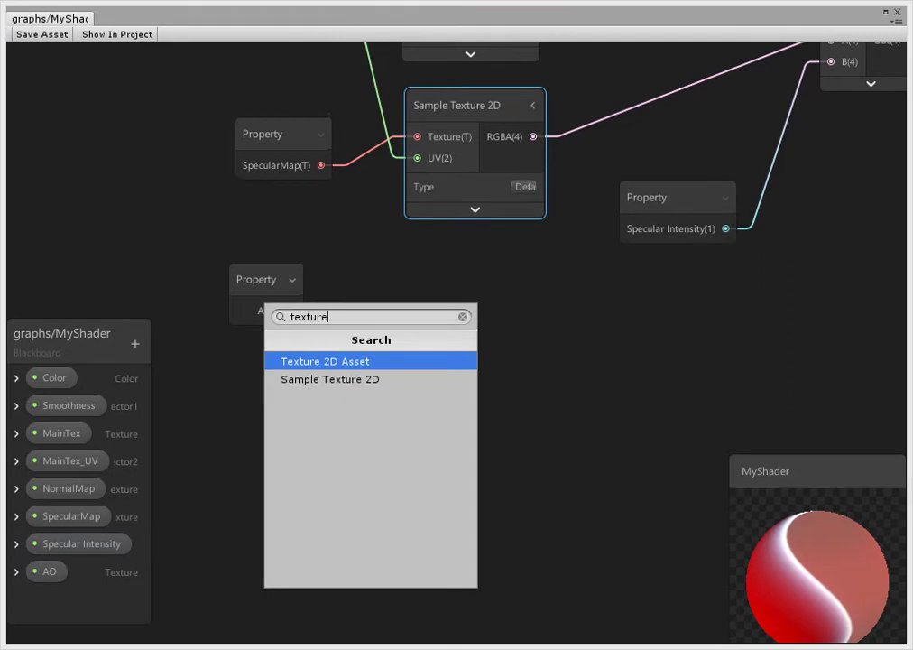
{"action": "key", "text": "Down"}
{"action": "key", "text": "Return"}
{"action": "left_click_drag", "start_coordinate": [257, 278], "coordinate": [235, 285]}
{"action": "left_click_drag", "start_coordinate": [270, 314], "coordinate": [385, 366]}
{"action": "middle_click_drag", "start_coordinate": [541, 367], "coordinate": [257, 443]}
{"action": "left_click_drag", "start_coordinate": [257, 443], "coordinate": [753, 52]}
Feed the tiled UV Multiply output into the AO sampler's UV input, then return to the Scene window.
{"action": "scroll", "coordinate": [632, 270], "scroll_direction": "down", "scroll_amount": 3}
{"action": "key", "text": "a"}
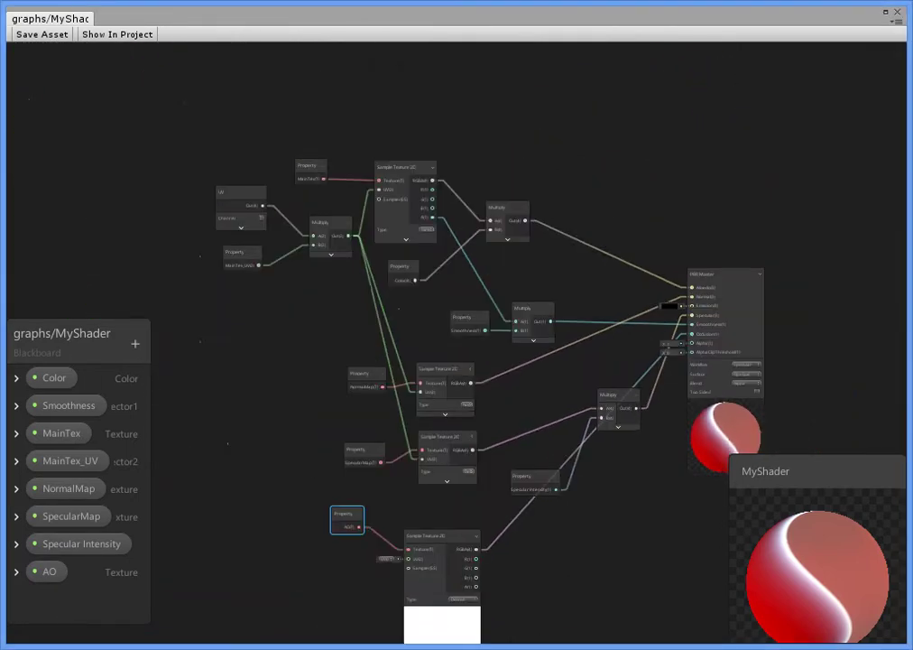
{"action": "scroll", "coordinate": [388, 541], "scroll_direction": "up", "scroll_amount": 5}
{"action": "left_click_drag", "start_coordinate": [397, 236], "coordinate": [347, 278]}
{"action": "middle_click_drag", "start_coordinate": [451, 180], "coordinate": [424, 636]}
{"action": "middle_click_drag", "start_coordinate": [451, 456], "coordinate": [451, 145]}
{"action": "left_click_drag", "start_coordinate": [482, 509], "coordinate": [493, 509]}
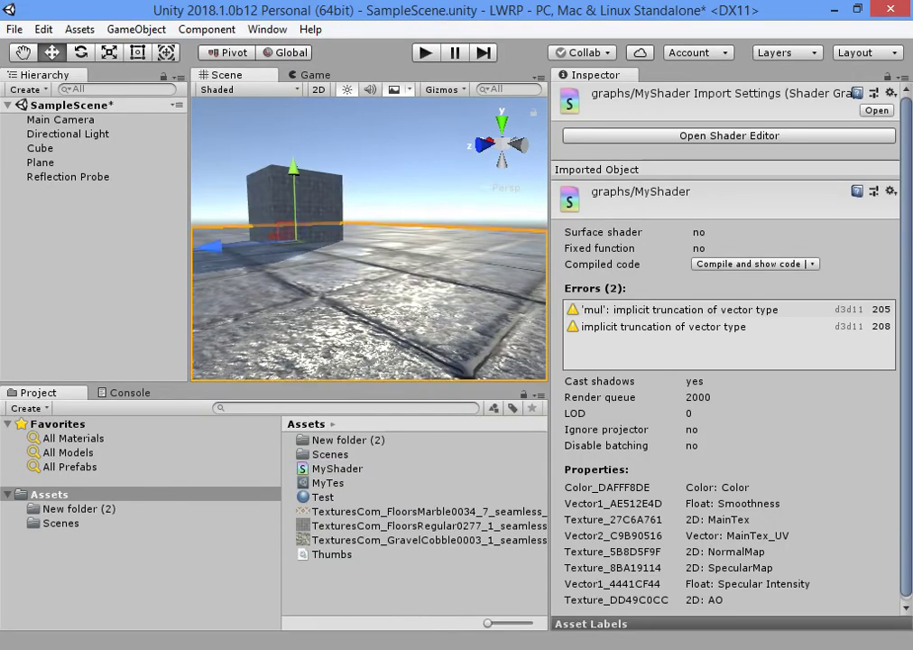
{"action": "left_click", "coordinate": [40, 162]}
Assign the white floor texture to the Test material's AO slot.
{"action": "scroll", "coordinate": [867, 403], "scroll_direction": "down", "scroll_amount": 5}
{"action": "left_click", "coordinate": [868, 402]}
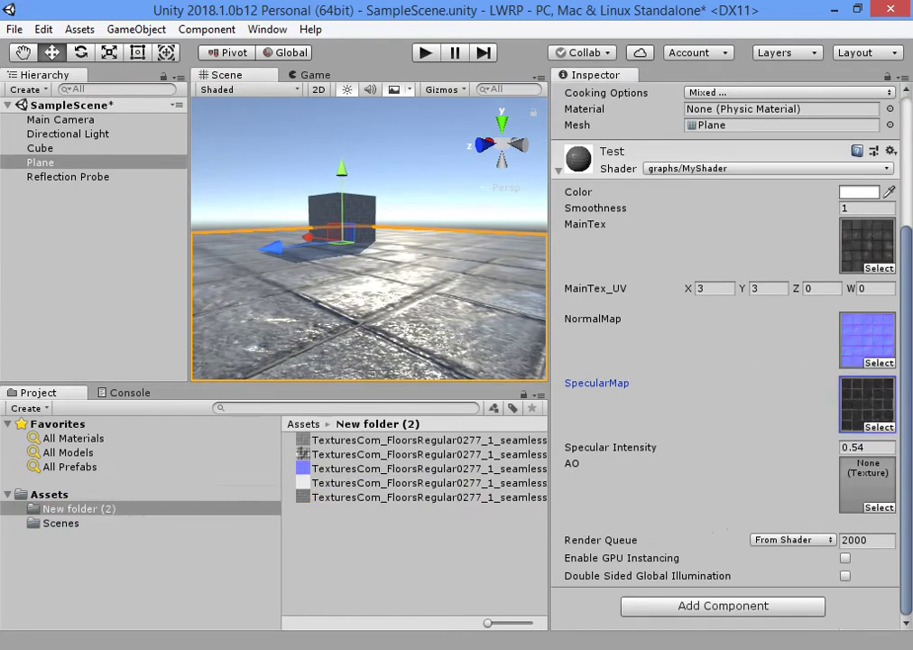
{"action": "left_click_drag", "start_coordinate": [868, 485], "coordinate": [867, 485]}
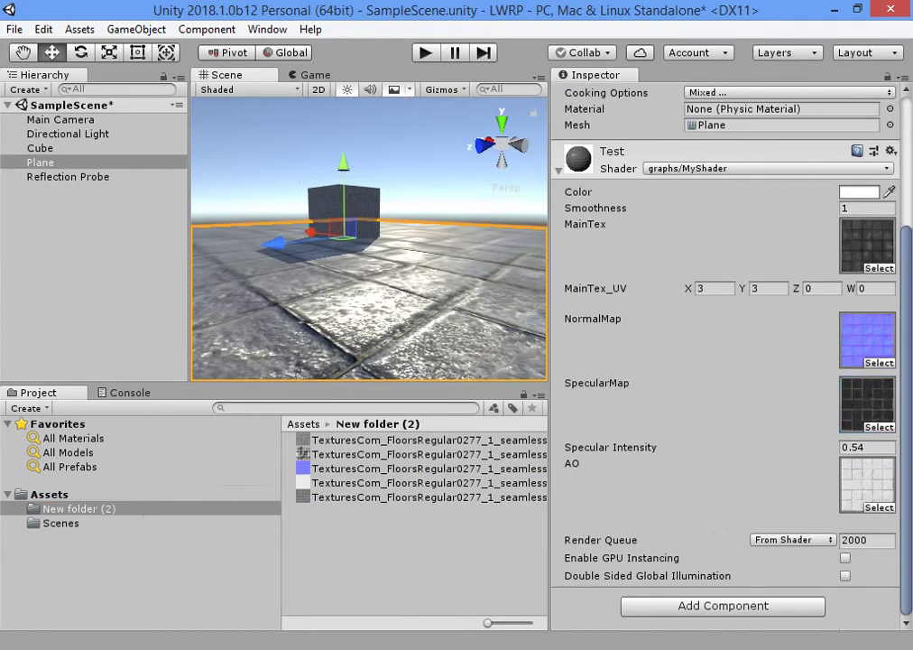
{"action": "left_click", "coordinate": [867, 484]}
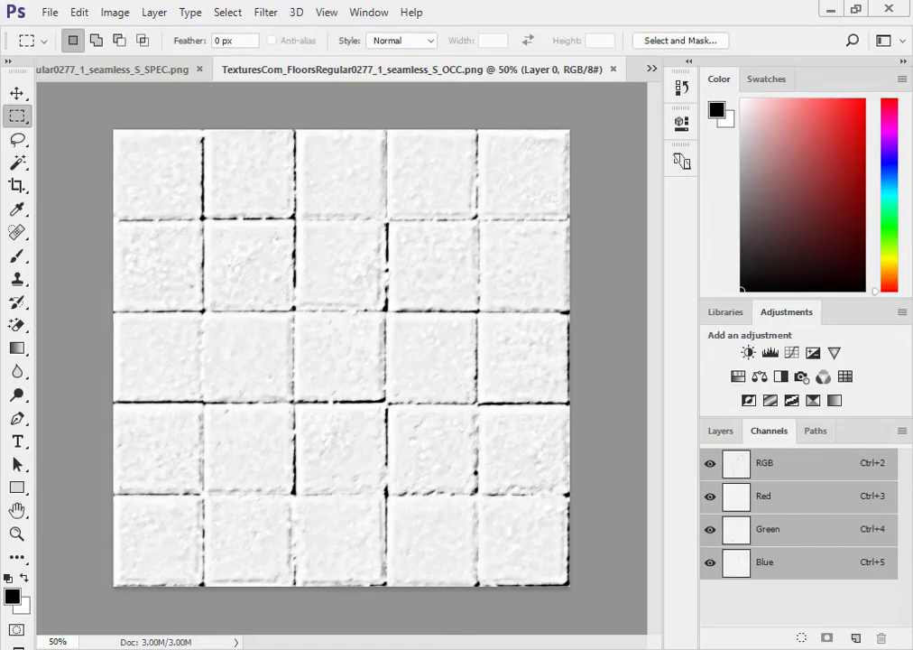
Darken the AO texture with Curves to output 111, save it, and show the Assets folder.
{"action": "key", "text": "ctrl+m"}
{"action": "left_click_drag", "start_coordinate": [487, 204], "coordinate": [518, 261]}
{"action": "key", "text": "Return"}
{"action": "key", "text": "ctrl+s"}
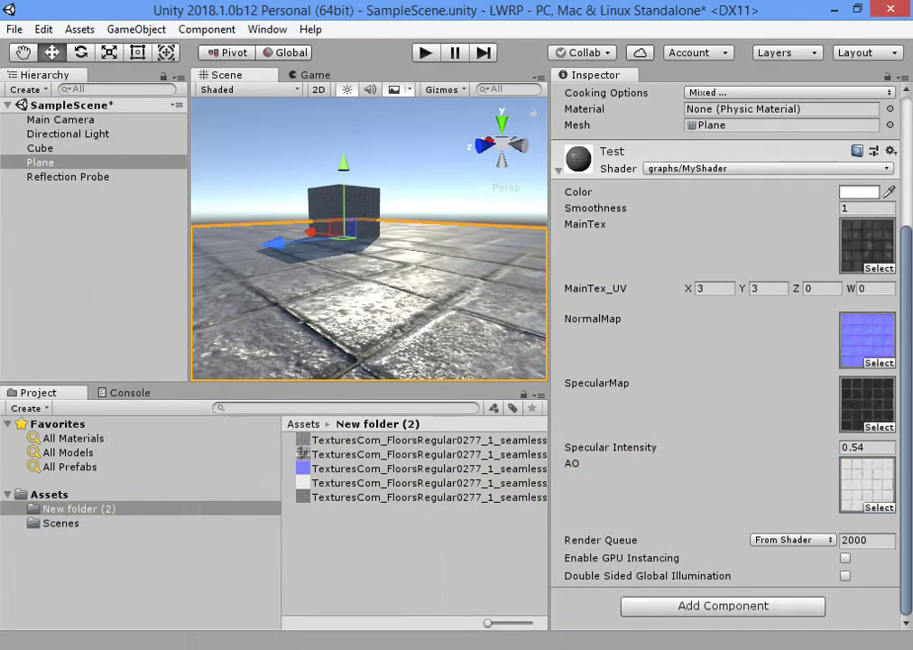
{"action": "left_click_drag", "start_coordinate": [360, 270], "coordinate": [285, 281], "text": "alt"}
{"action": "left_click_drag", "start_coordinate": [361, 298], "coordinate": [361, 257], "text": "alt"}
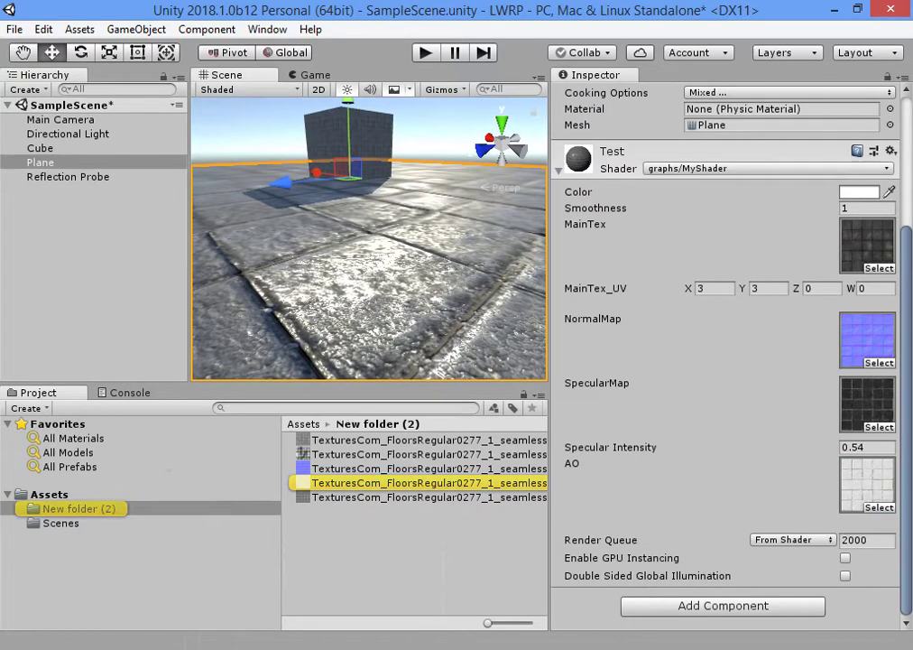
{"action": "left_click", "coordinate": [49, 493]}
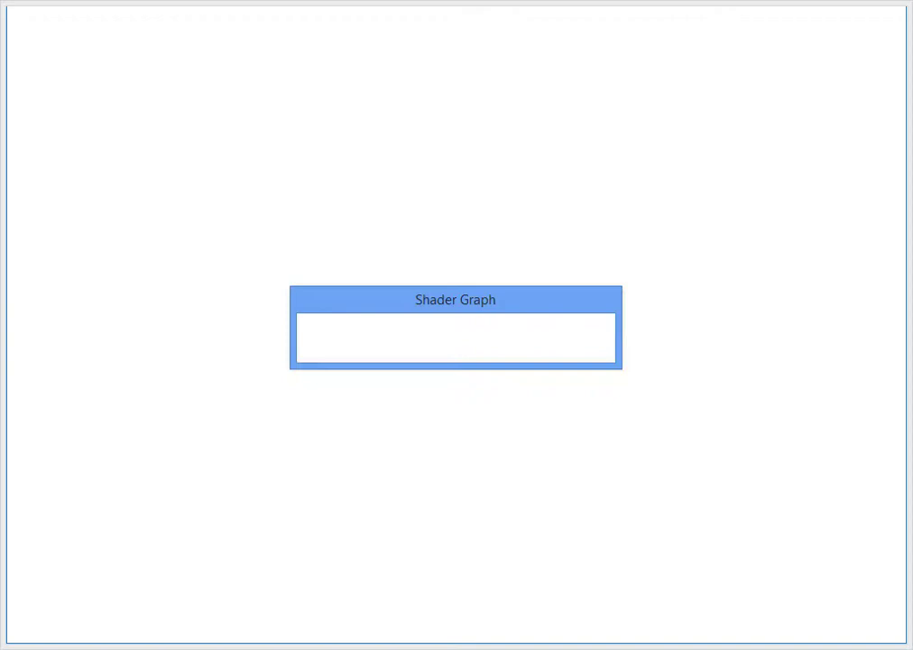
Add a Multiply node beside the AO texture, moving the Specular Intensity node aside.
{"action": "scroll", "coordinate": [473, 404], "scroll_direction": "up", "scroll_amount": 5}
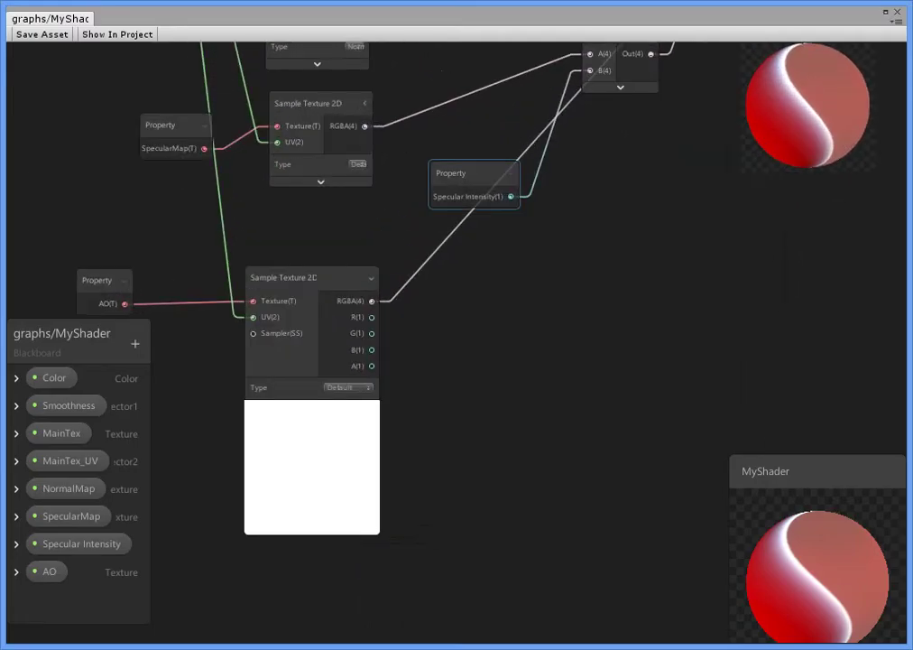
{"action": "left_click_drag", "start_coordinate": [474, 173], "coordinate": [431, 177]}
{"action": "right_click", "coordinate": [501, 296]}
{"action": "left_click", "coordinate": [560, 306]}
{"action": "type", "text": "mul"}
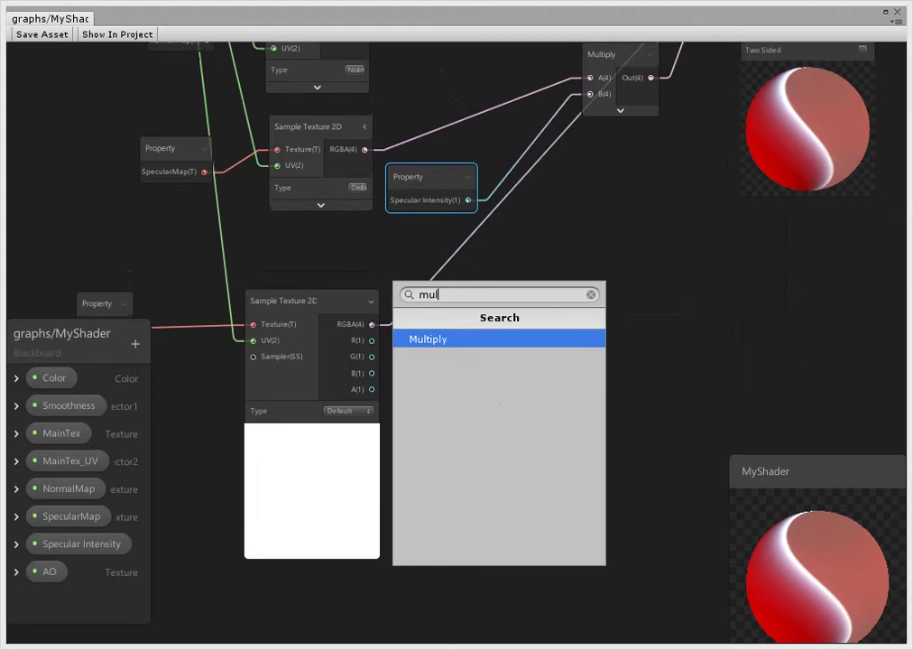
{"action": "key", "text": "Return"}
{"action": "left_click_drag", "start_coordinate": [533, 306], "coordinate": [617, 252]}
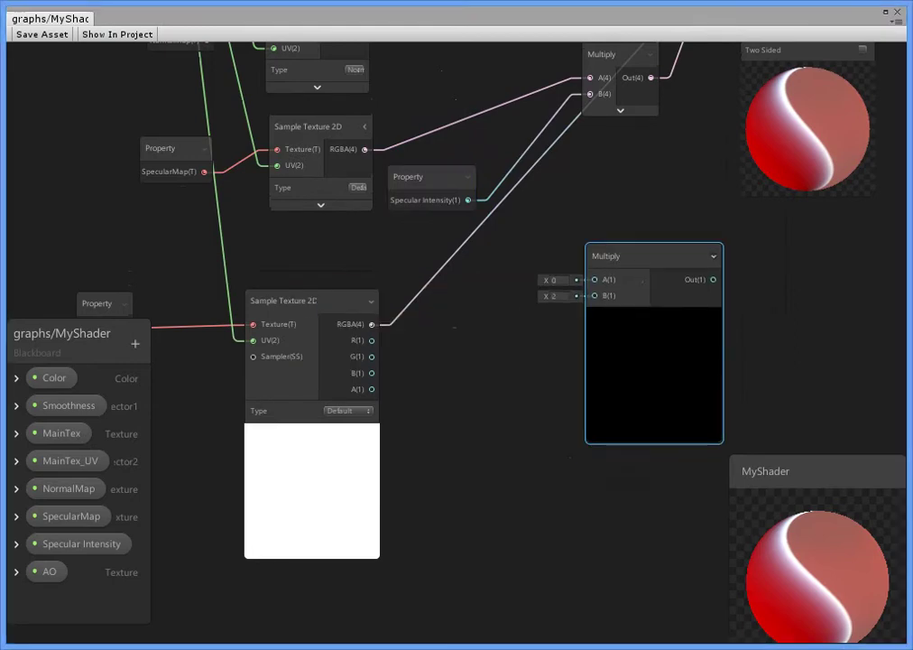
{"action": "left_click", "coordinate": [713, 256]}
{"action": "left_click", "coordinate": [713, 256]}
{"action": "left_click", "coordinate": [654, 316]}
Feed a new Vector 1 node into the Multiply and wire its output to Occlusion.
{"action": "right_click", "coordinate": [411, 114]}
{"action": "left_click", "coordinate": [433, 120]}
{"action": "type", "text": "vector"}
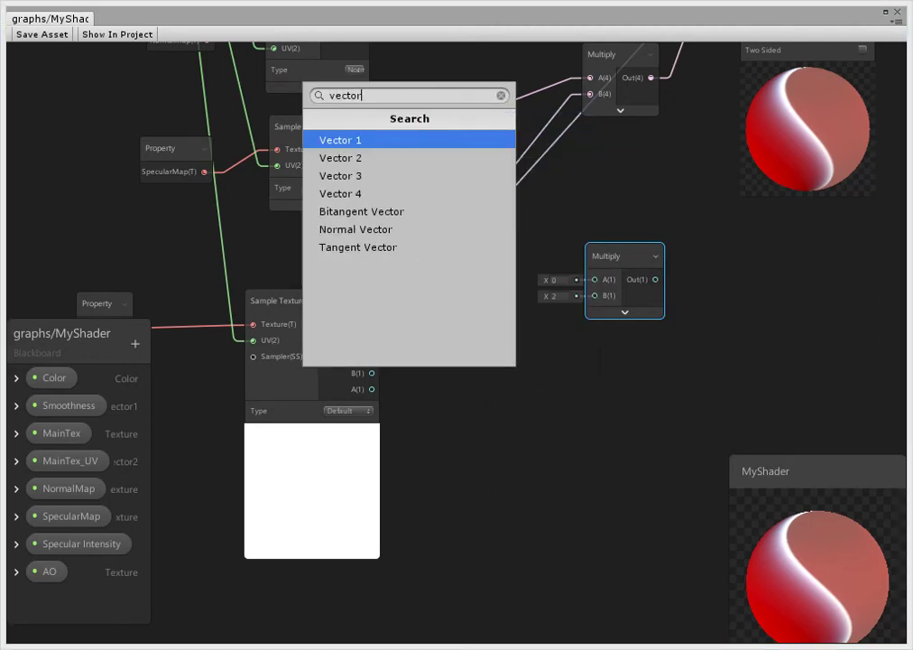
{"action": "key", "text": "Return"}
{"action": "left_click_drag", "start_coordinate": [479, 420], "coordinate": [593, 295]}
{"action": "middle_click_drag", "start_coordinate": [541, 271], "coordinate": [298, 520]}
{"action": "left_click_drag", "start_coordinate": [458, 421], "coordinate": [506, 207]}
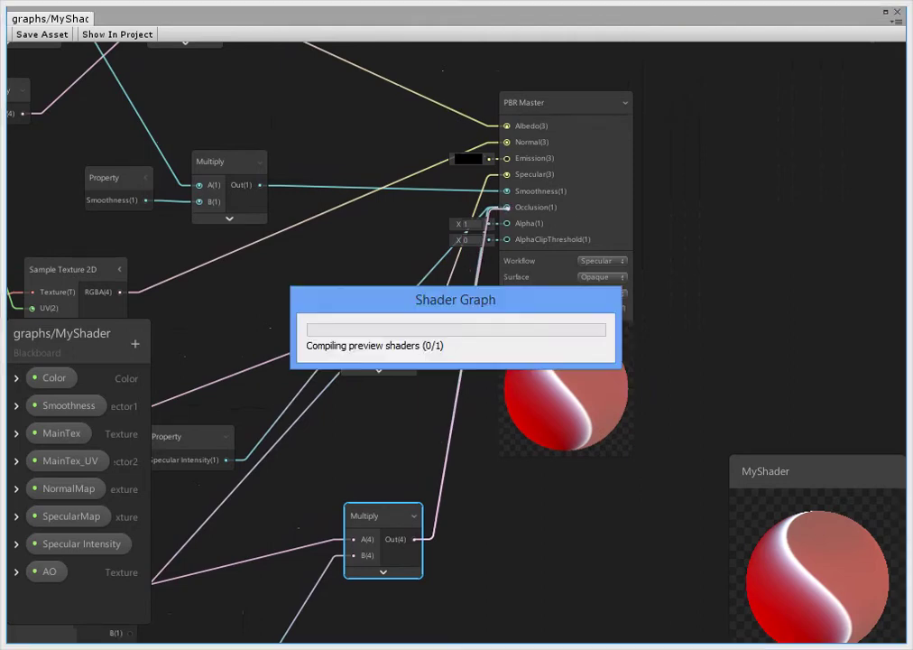
Convert the Vector 1 into an 'AO Intensity' property, then save and close the graph.
{"action": "middle_click_drag", "start_coordinate": [271, 632], "coordinate": [487, 422]}
{"action": "scroll", "coordinate": [487, 423], "scroll_direction": "up", "scroll_amount": 3}
{"action": "left_click_drag", "start_coordinate": [421, 398], "coordinate": [486, 389]}
{"action": "right_click", "coordinate": [499, 390]}
{"action": "left_click", "coordinate": [579, 567]}
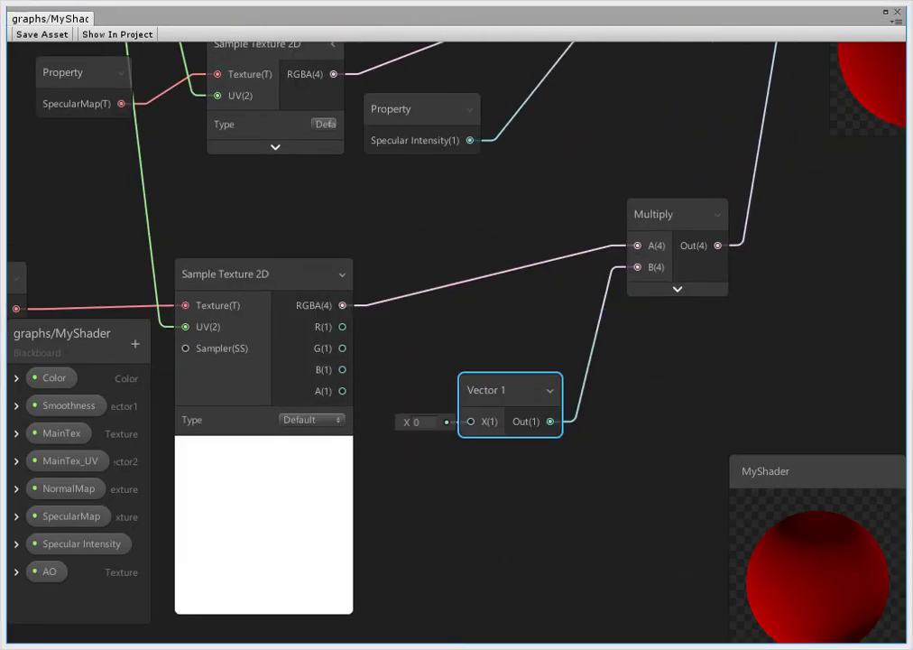
{"action": "left_click", "coordinate": [264, 603]}
{"action": "double_click", "coordinate": [60, 599]}
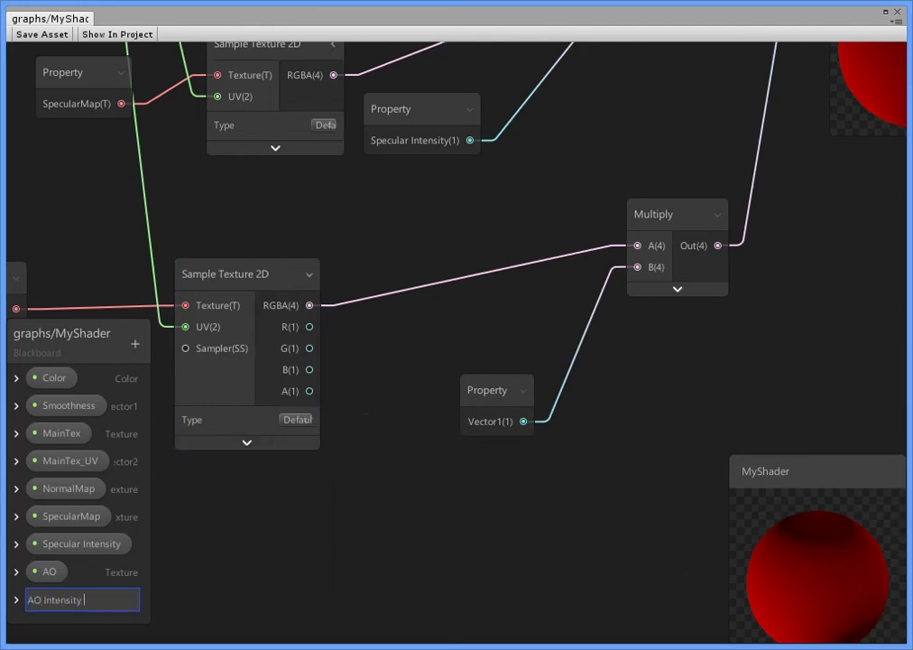
{"action": "key", "text": "Return"}
{"action": "left_click", "coordinate": [898, 12]}
{"action": "key", "text": "Return"}
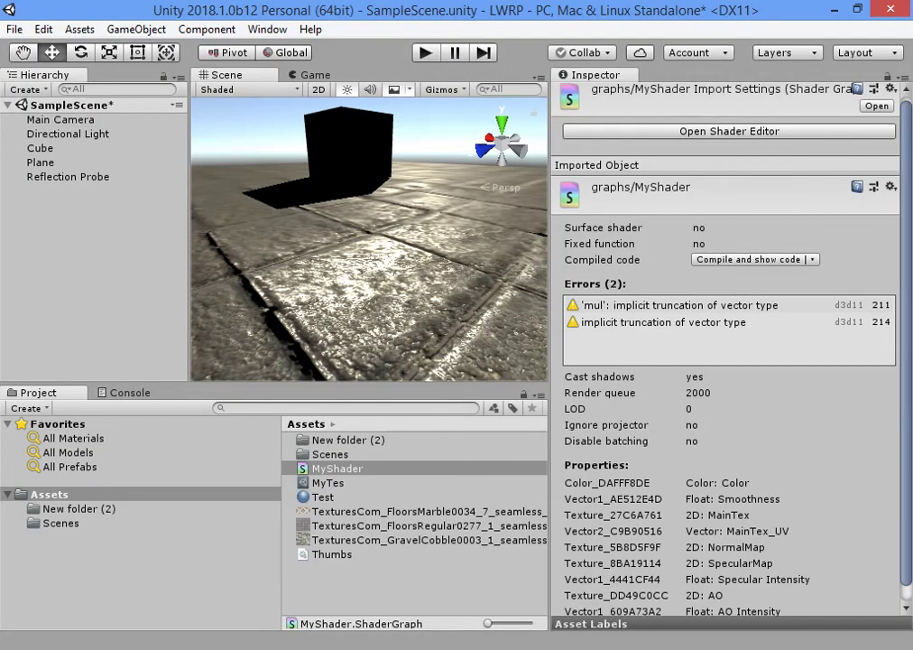
Raise the Plane material's AO Intensity above 2 in the Inspector.
{"action": "left_click", "coordinate": [40, 162]}
{"action": "scroll", "coordinate": [727, 361], "scroll_direction": "down", "scroll_amount": 5}
{"action": "mouse_move", "coordinate": [596, 510]}
{"action": "left_mouse_down"}
{"action": "mouse_move", "coordinate": [659, 511]}
{"action": "mouse_move", "coordinate": [637, 511]}
{"action": "left_mouse_up"}
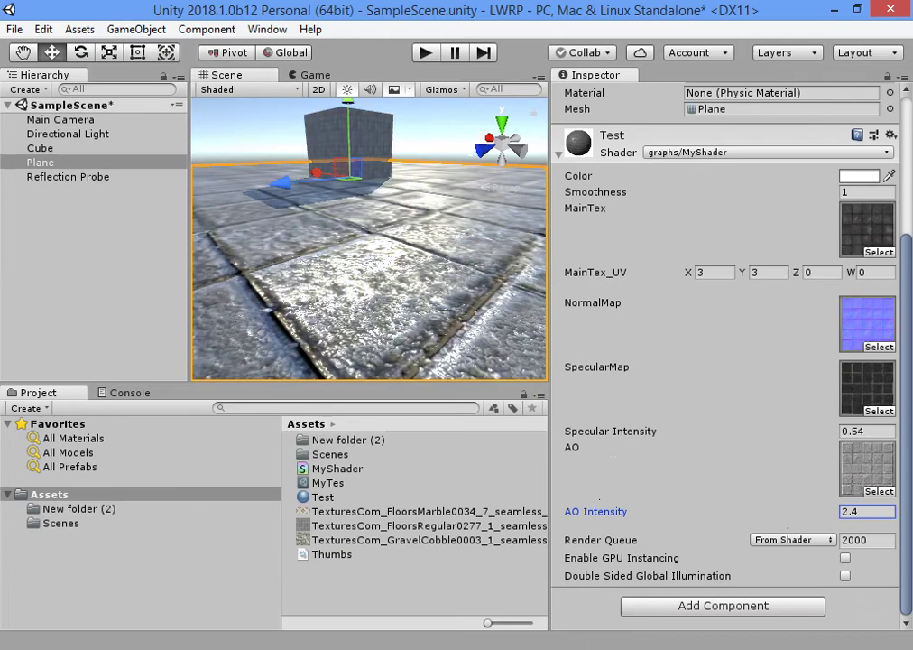
Reopen the MyShader graph and bring the AO nodes into view.
{"action": "double_click", "coordinate": [337, 468]}
{"action": "middle_click_drag", "start_coordinate": [501, 640], "coordinate": [500, 541]}
{"action": "scroll", "coordinate": [501, 578], "scroll_direction": "up", "scroll_amount": 3}
{"action": "middle_click_drag", "start_coordinate": [501, 379], "coordinate": [455, 248]}
Inspect how the AO Intensity, AO texture and Multiply nodes connect in the graph.
{"action": "left_click", "coordinate": [501, 465]}
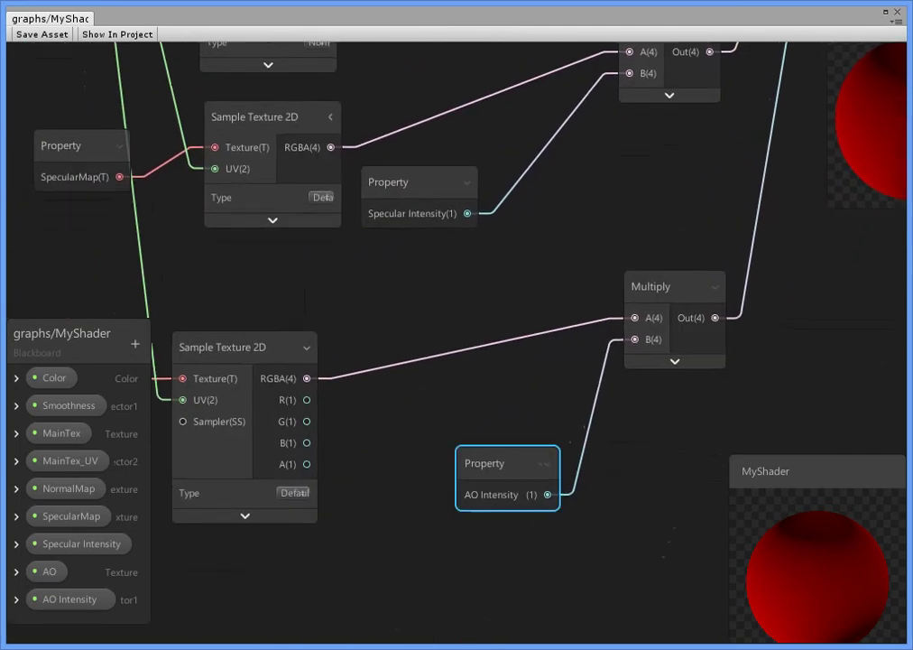
{"action": "middle_click_drag", "start_coordinate": [500, 464], "coordinate": [766, 414]}
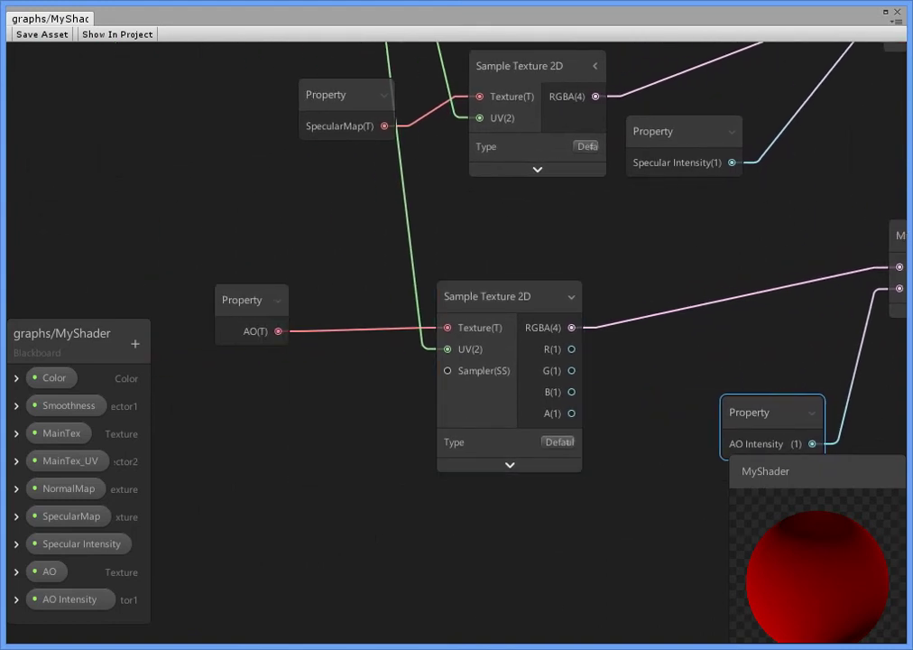
{"action": "middle_click_drag", "start_coordinate": [663, 67], "coordinate": [612, 99]}
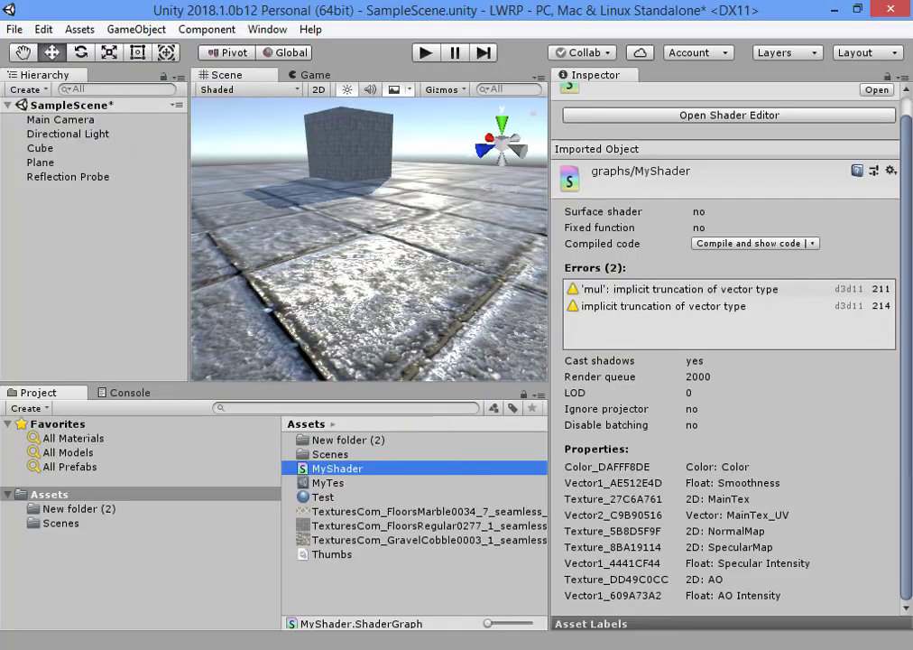
Set the Plane material's AO Intensity to 1.
{"action": "left_click", "coordinate": [40, 162]}
{"action": "scroll", "coordinate": [722, 361], "scroll_direction": "down", "scroll_amount": 8}
{"action": "mouse_move", "coordinate": [595, 511]}
{"action": "left_mouse_down"}
{"action": "mouse_move", "coordinate": [552, 511]}
{"action": "mouse_move", "coordinate": [570, 511]}
{"action": "left_mouse_up"}
{"action": "type", "text": "1"}
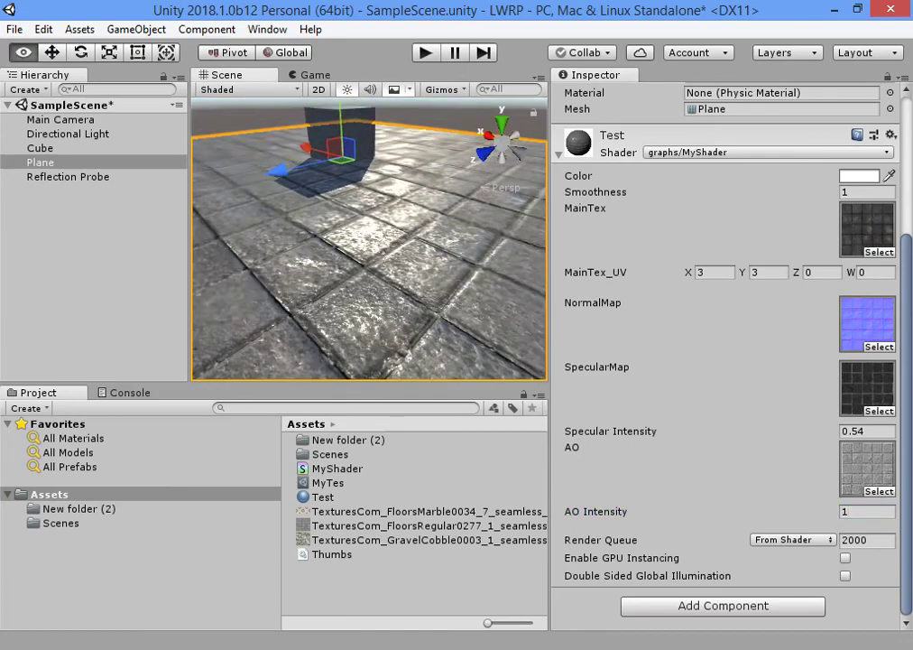
Undo the Plane deletion and put the floor texture back in the AO slot.
{"action": "key", "text": "Delete"}
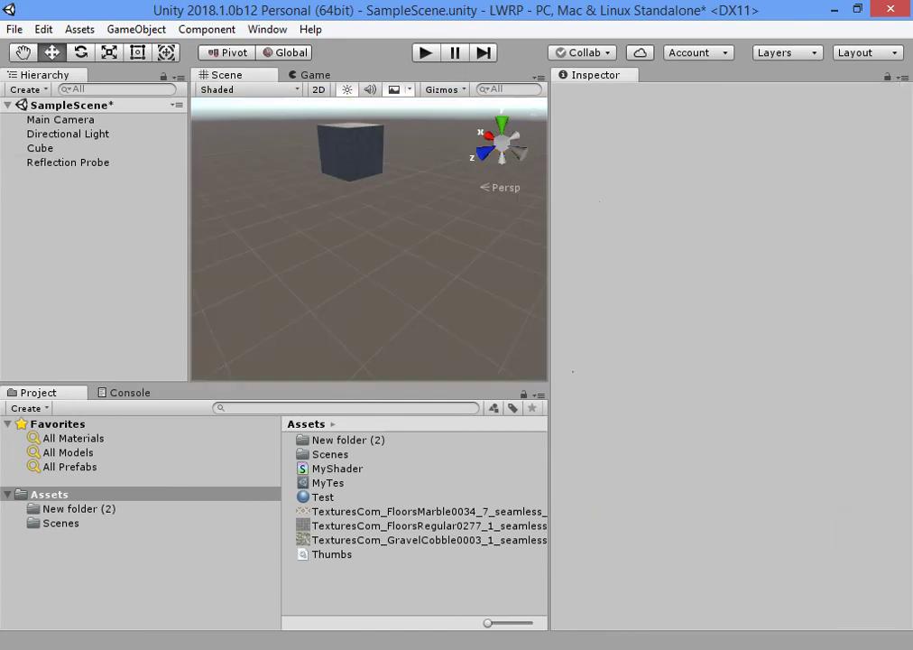
{"action": "key", "text": "ctrl+z"}
{"action": "scroll", "coordinate": [722, 361], "scroll_direction": "down", "scroll_amount": 5}
{"action": "left_click", "coordinate": [867, 468]}
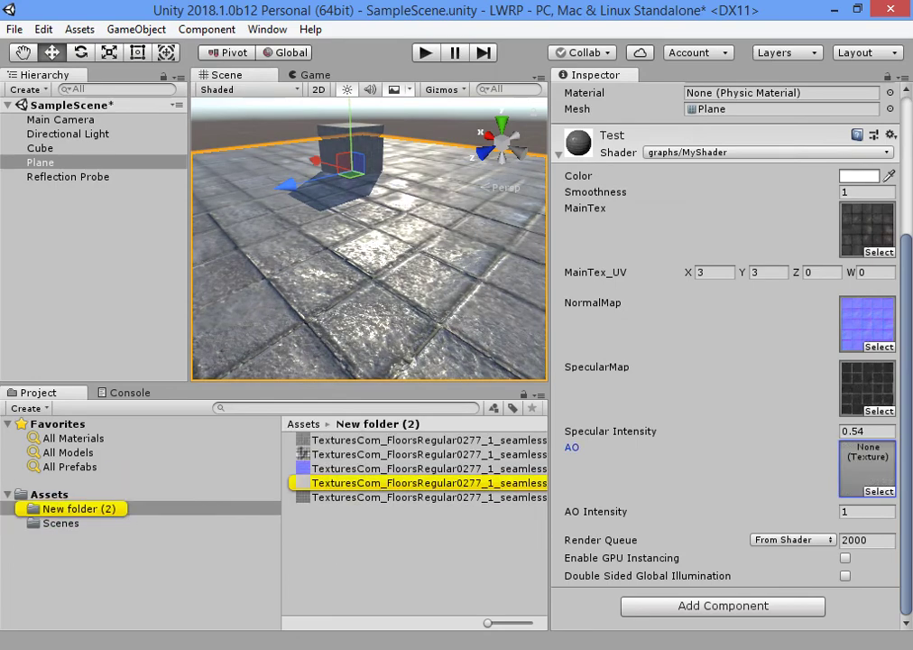
{"action": "left_click_drag", "start_coordinate": [867, 468], "coordinate": [867, 468]}
Reopen the MyShader graph from the Assets folder.
{"action": "left_click_drag", "start_coordinate": [369, 271], "coordinate": [379, 243], "text": "alt"}
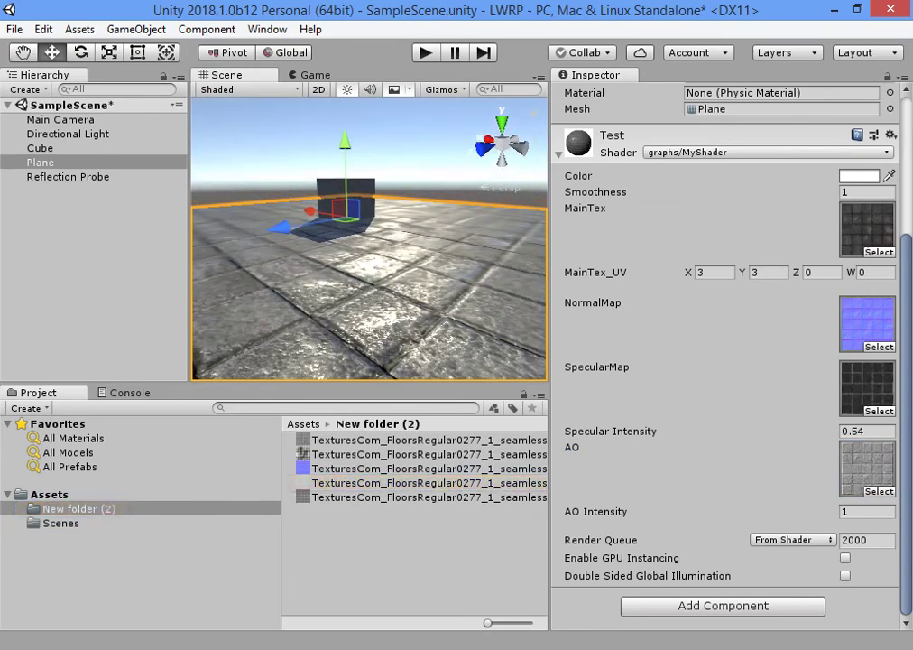
{"action": "left_click", "coordinate": [48, 494]}
{"action": "double_click", "coordinate": [334, 468]}
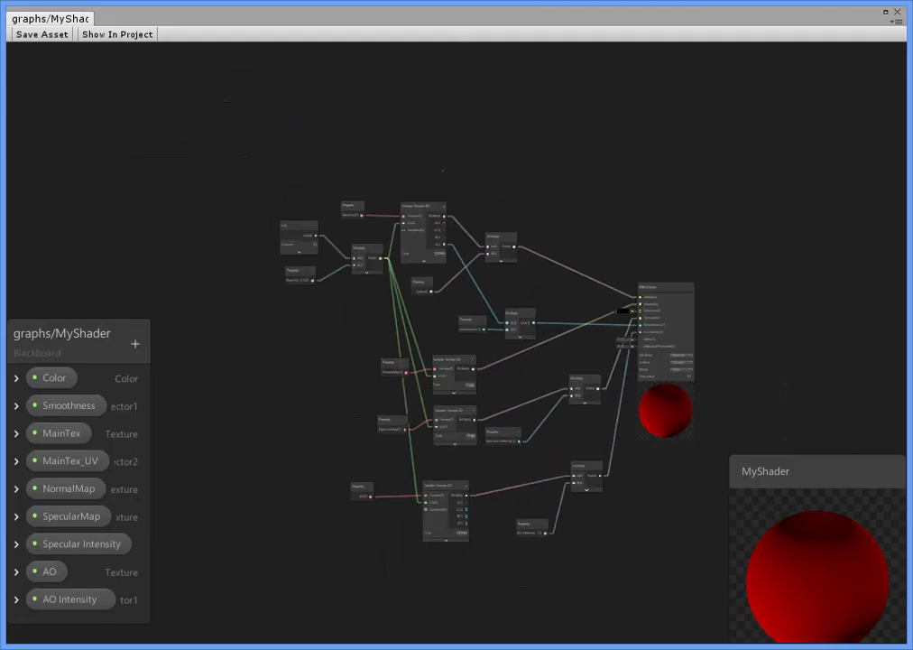
{"action": "middle_click_drag", "start_coordinate": [661, 300], "coordinate": [747, 69]}
{"action": "scroll", "coordinate": [546, 273], "scroll_direction": "up", "scroll_amount": 5}
{"action": "left_click", "coordinate": [761, 217]}
{"action": "left_click", "coordinate": [760, 196]}
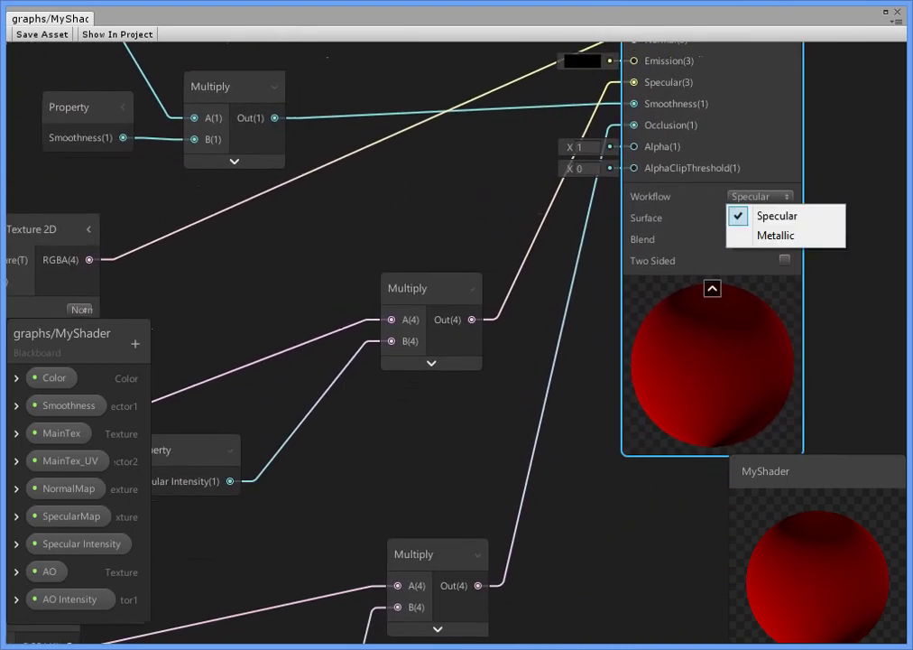
{"action": "left_click", "coordinate": [771, 216]}
{"action": "scroll", "coordinate": [423, 560], "scroll_direction": "down", "scroll_amount": 4}
{"action": "middle_click_drag", "start_coordinate": [542, 406], "coordinate": [726, 150]}
{"action": "middle_click_drag", "start_coordinate": [506, 270], "coordinate": [479, 401]}
{"action": "scroll", "coordinate": [521, 403], "scroll_direction": "up", "scroll_amount": 5}
{"action": "middle_click_drag", "start_coordinate": [456, 271], "coordinate": [396, 573]}
{"action": "scroll", "coordinate": [487, 470], "scroll_direction": "down", "scroll_amount": 4}
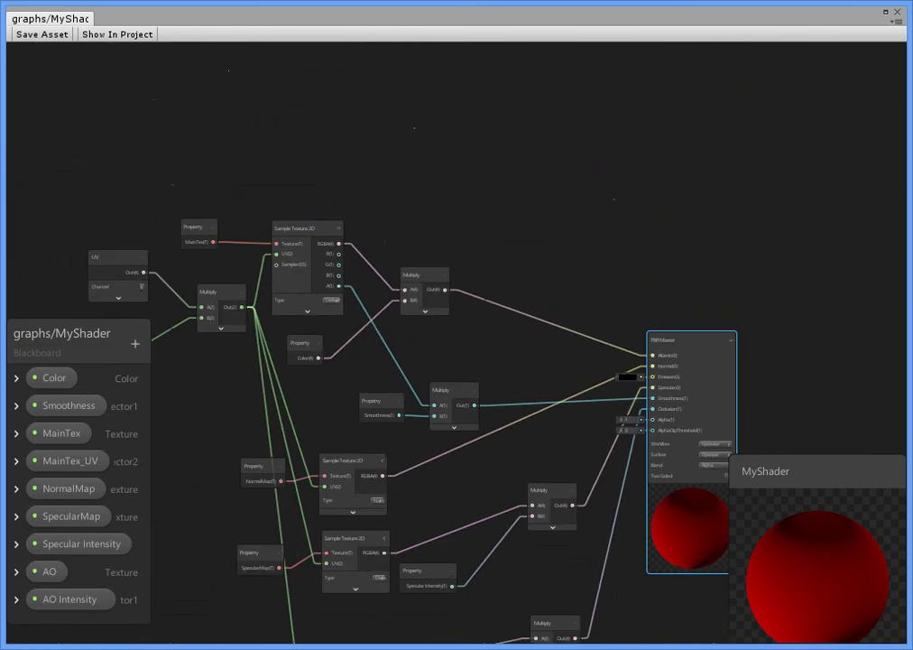